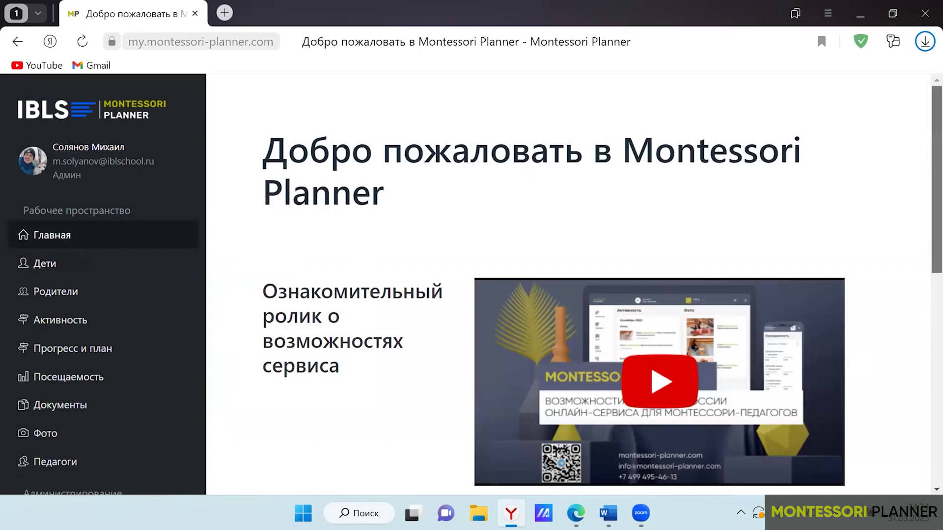
Look through the welcome page, including the introductory video block and the «О нас» section.
scroll(691, 219, "down", 1)
scroll(691, 219, "down", 2)
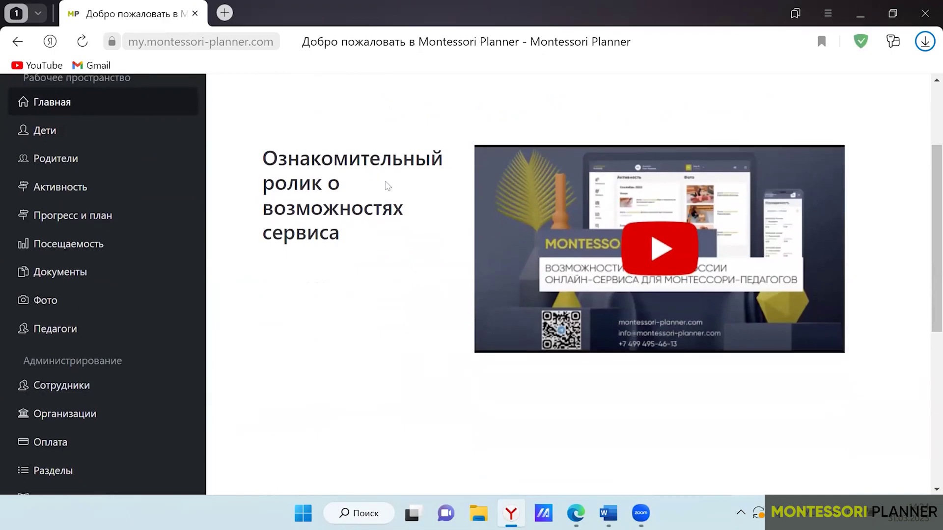
scroll(383, 184, "down", 6)
scroll(474, 224, "up", 3)
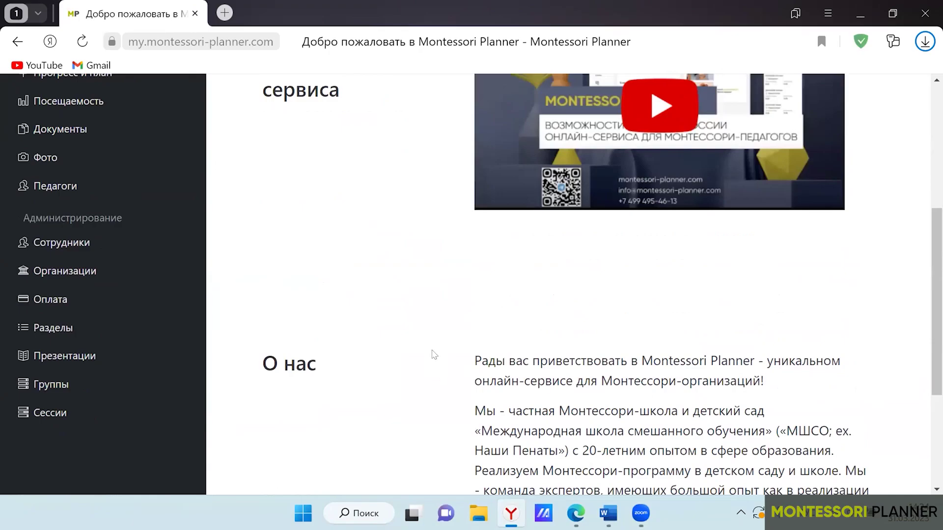
scroll(703, 256, "up", 3)
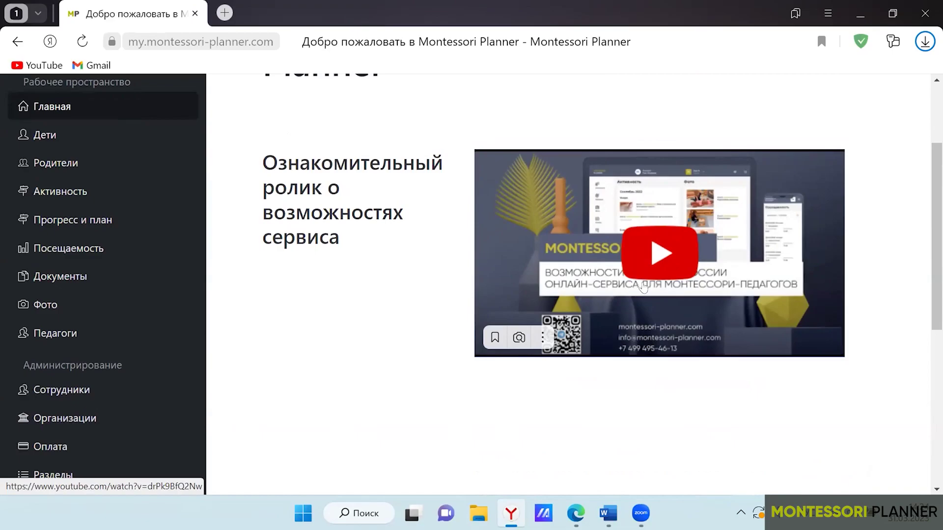
scroll(643, 289, "down", 6)
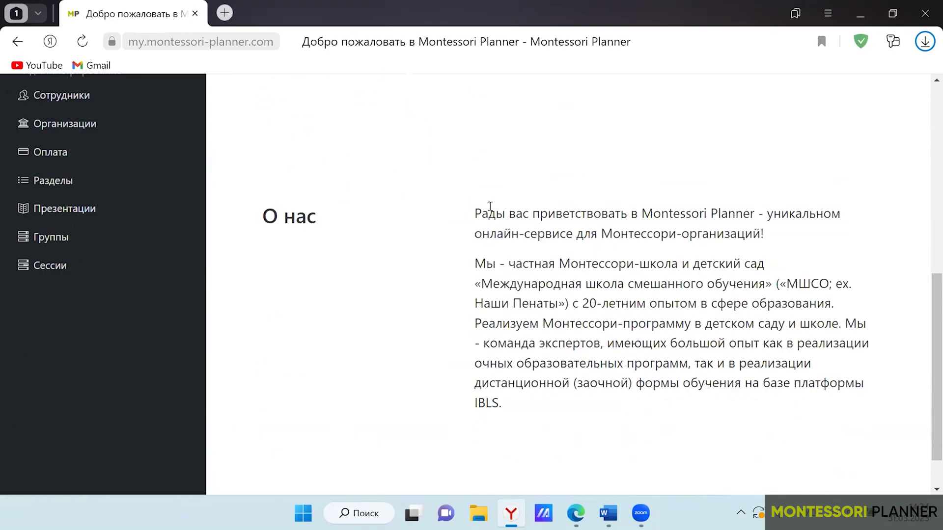
scroll(709, 265, "down", 1)
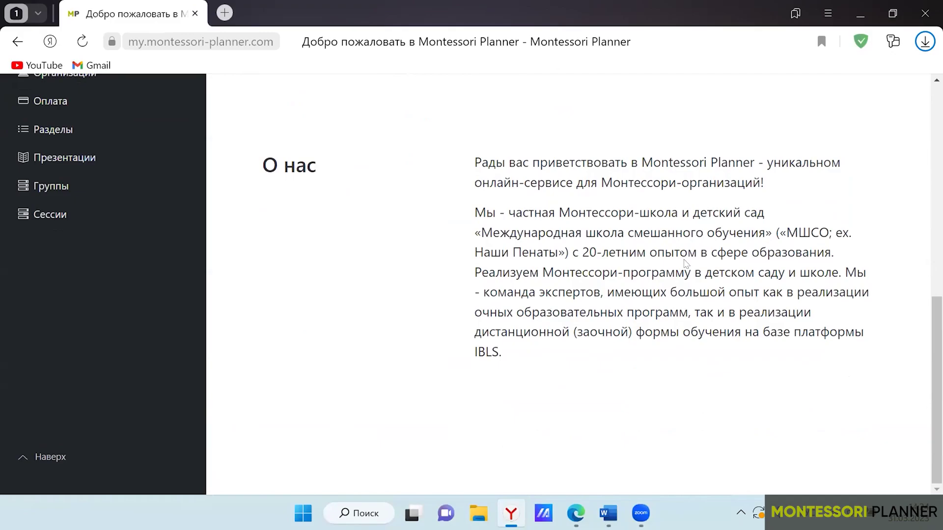
scroll(686, 264, "up", 3)
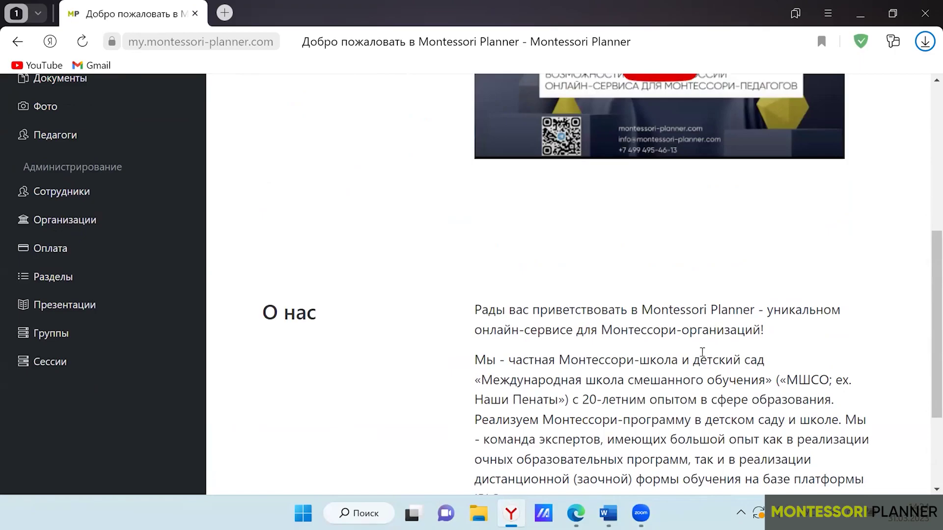
scroll(693, 346, "down", 2)
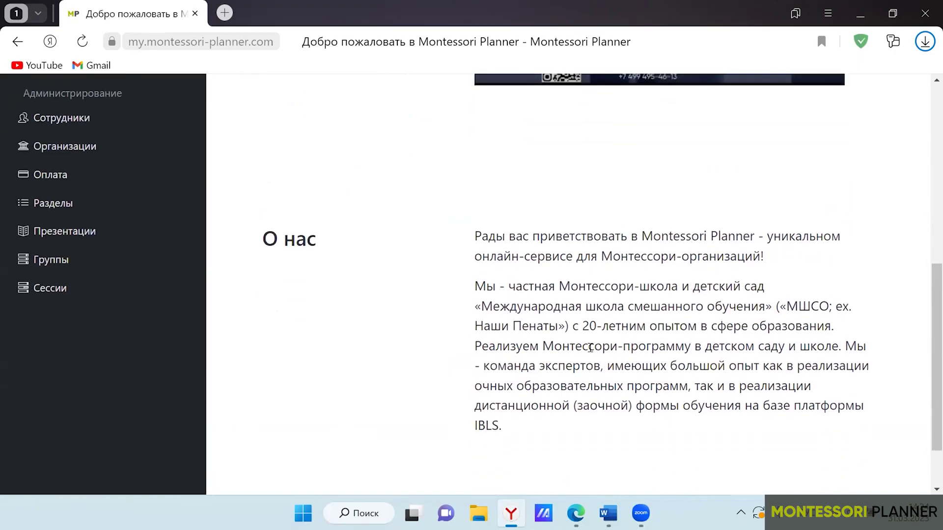
scroll(590, 347, "up", 7)
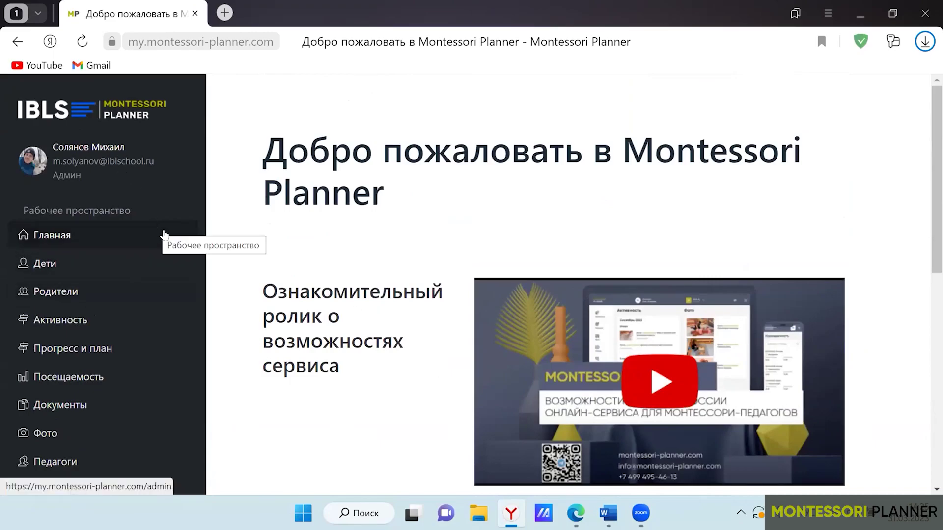
Open the documents section in the profile of the first child in the children list.
left_click(69, 267)
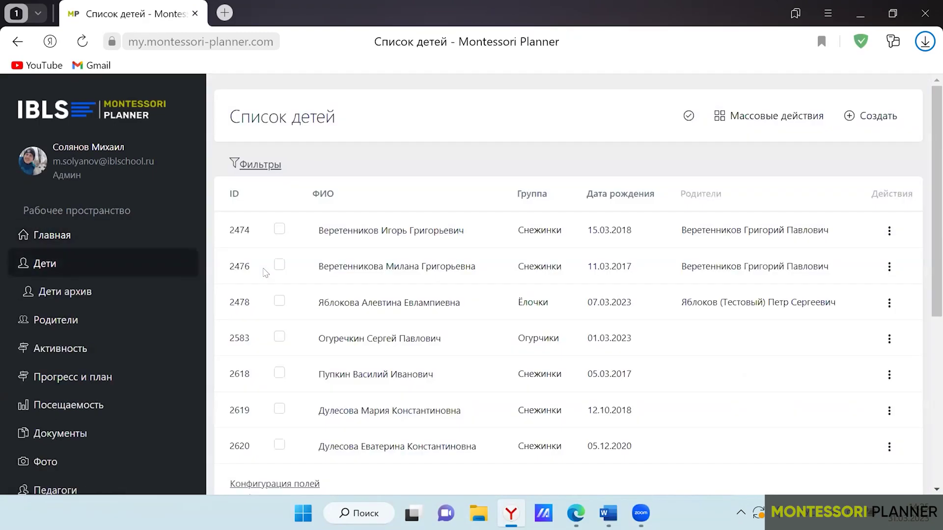
left_click(345, 231)
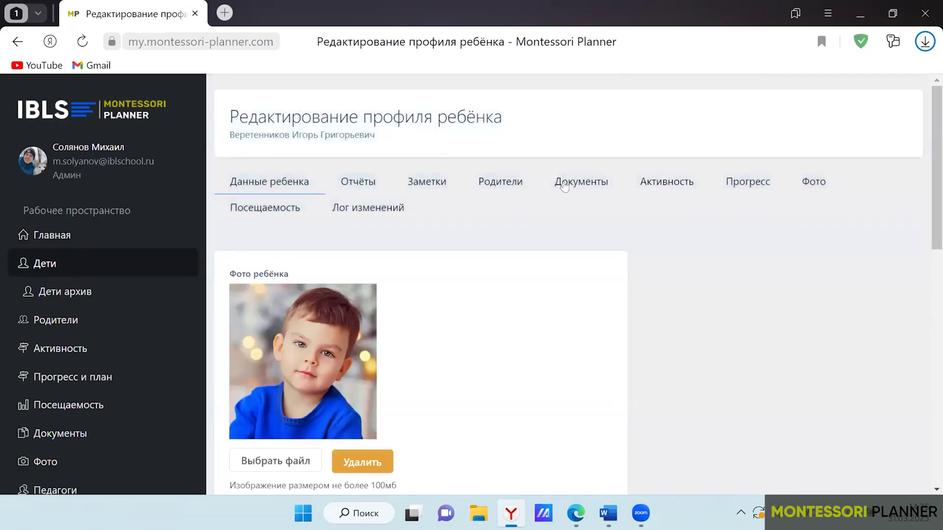
left_click(569, 182)
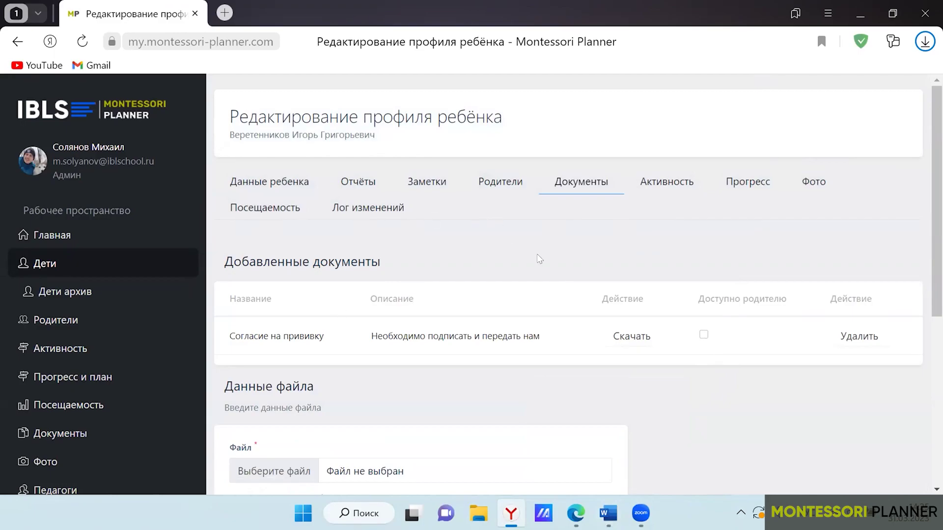
In the new document form, enter «Документ1» as both the document name and the name used when saving.
scroll(537, 255, "down", 5)
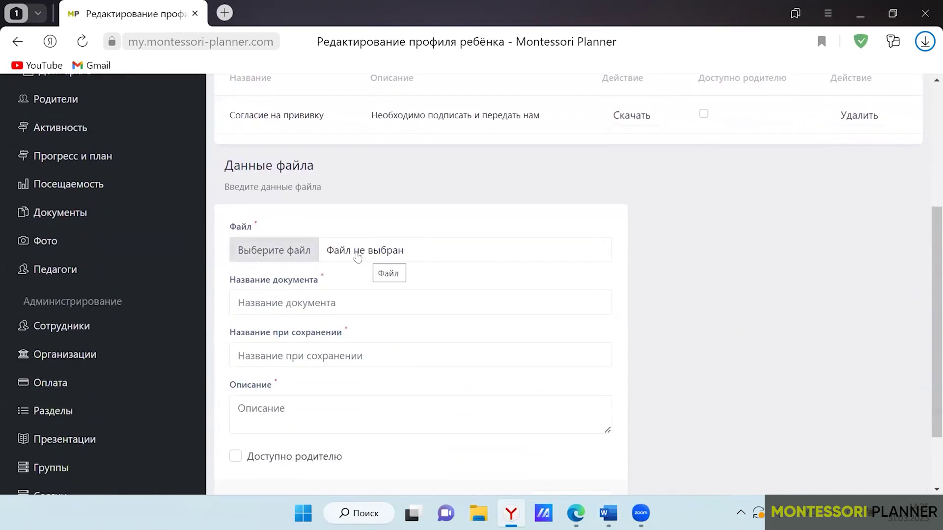
left_click(282, 298)
type("Докум")
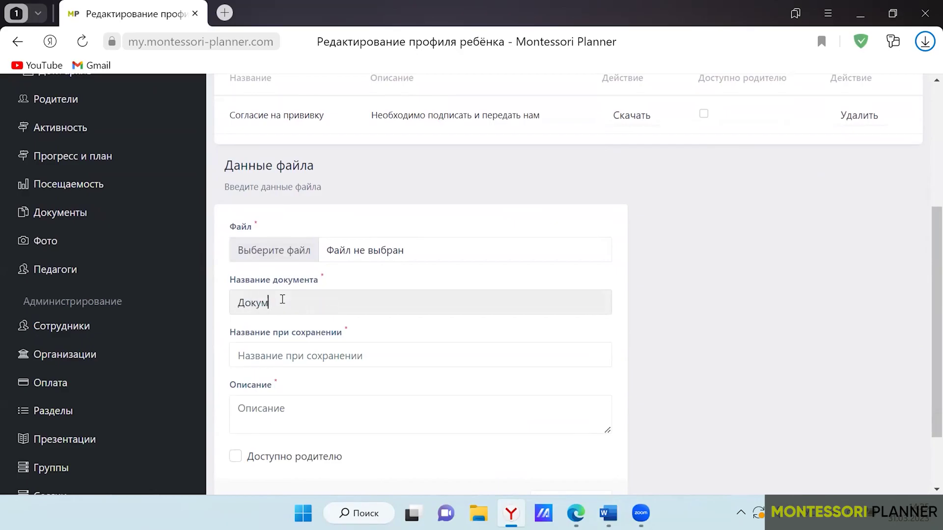
type("ент1")
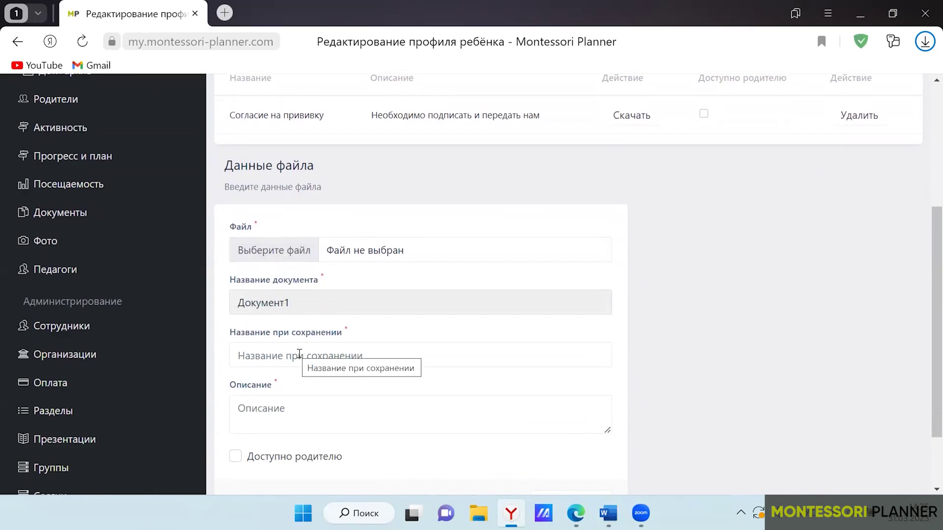
double_click(259, 297)
key("ctrl+c")
left_click(265, 363)
left_click(266, 362)
key("ctrl+v")
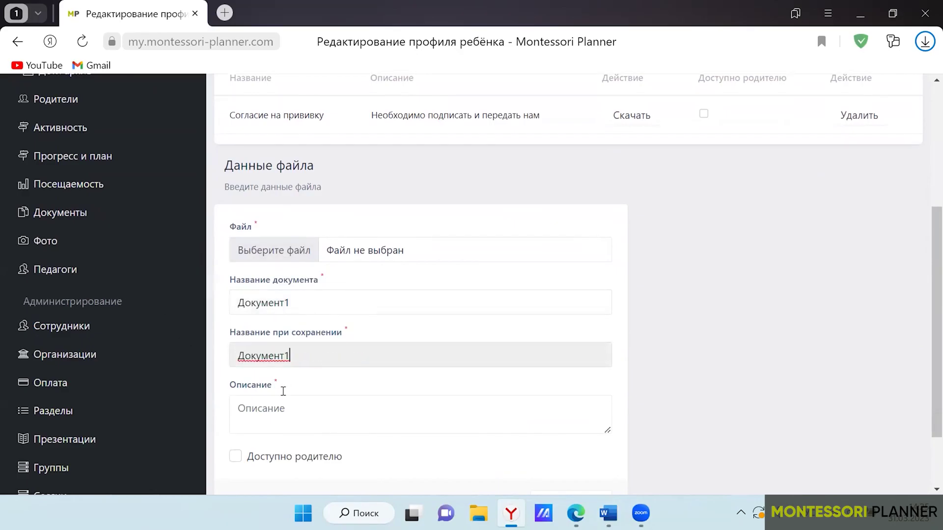
Describe the document as «аааа», make it available to the parent, and try to save it without attaching a file.
left_click(281, 400)
scroll(333, 393, "down", 3)
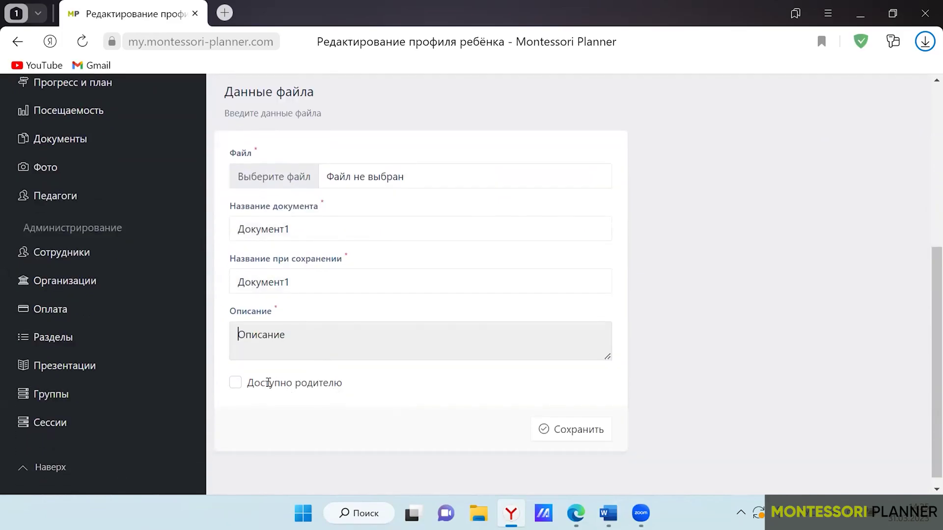
type("aaaa")
left_click(236, 384)
left_click(577, 428)
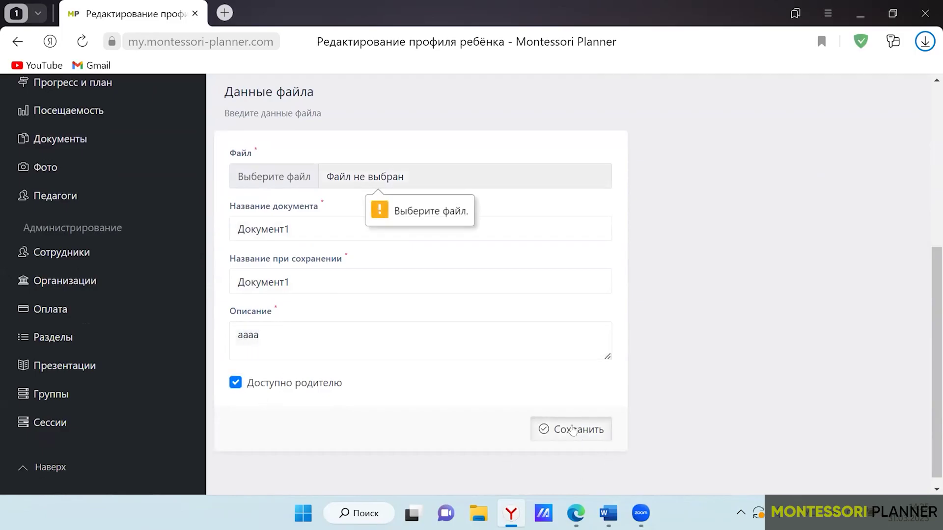
left_click(376, 178)
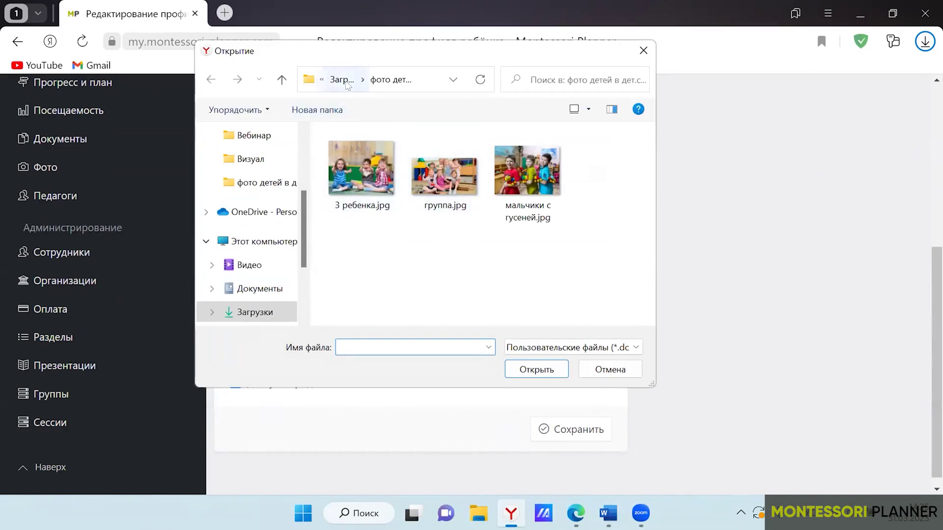
left_click(643, 50)
Switch to the parent account in Edge and view the child's individual documents.
scroll(441, 291, "up", 5)
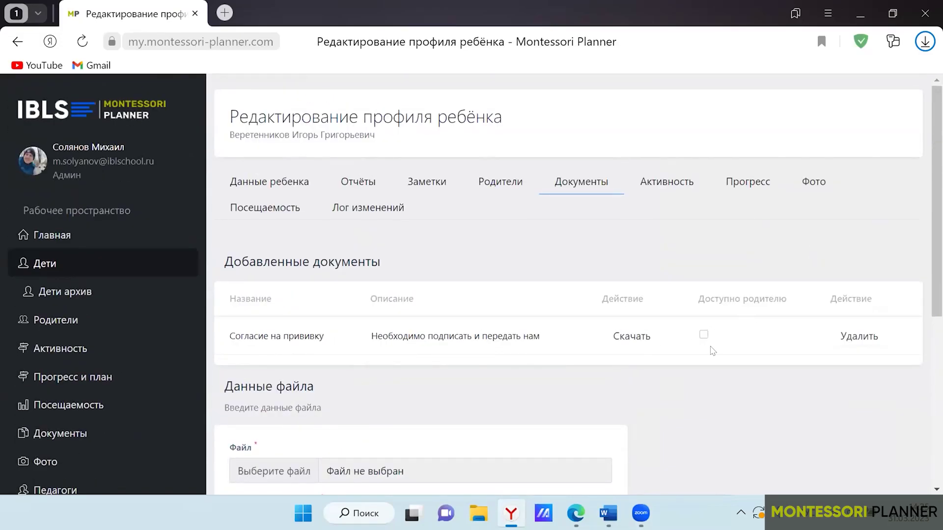
left_click(576, 513)
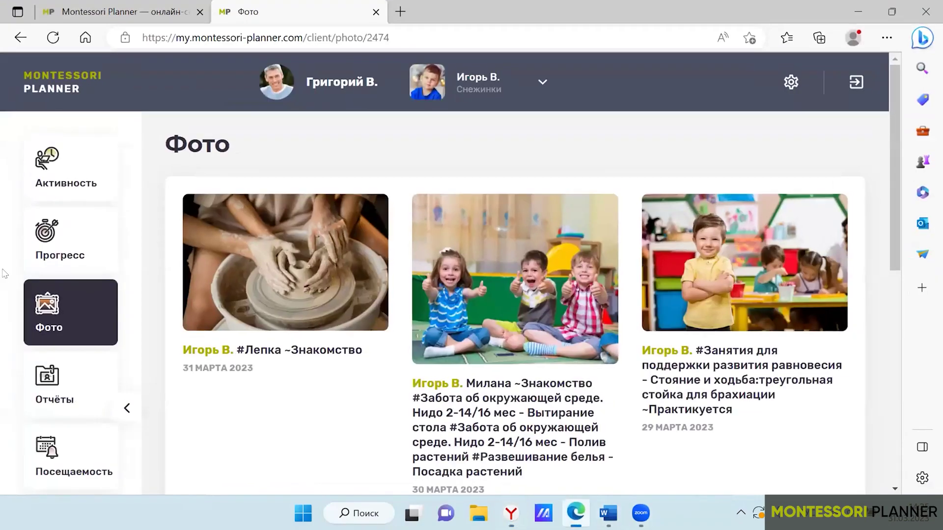
scroll(64, 356, "down", 2)
scroll(64, 356, "down", 4)
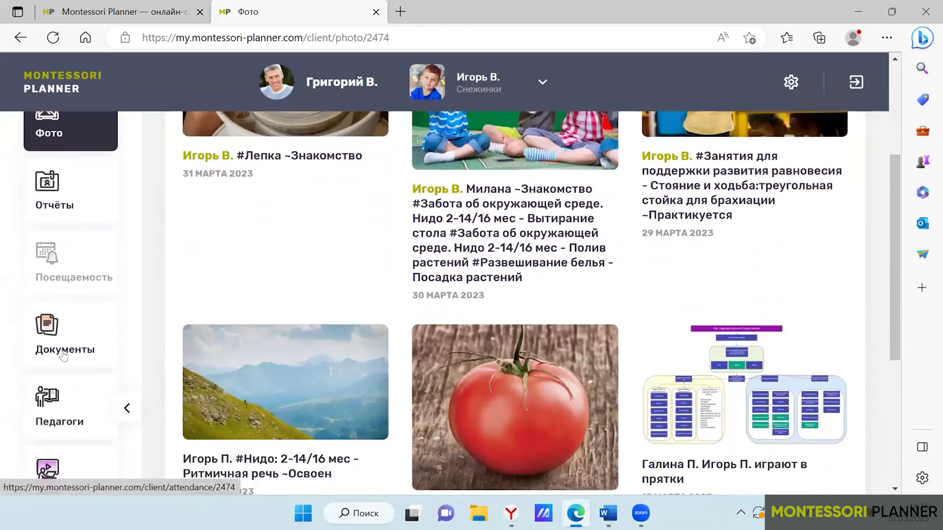
left_click(64, 352)
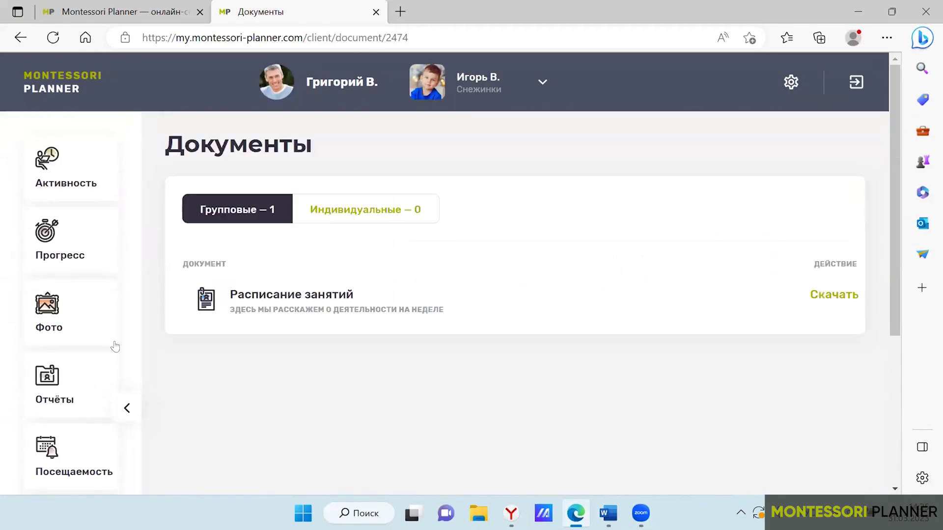
left_click(342, 210)
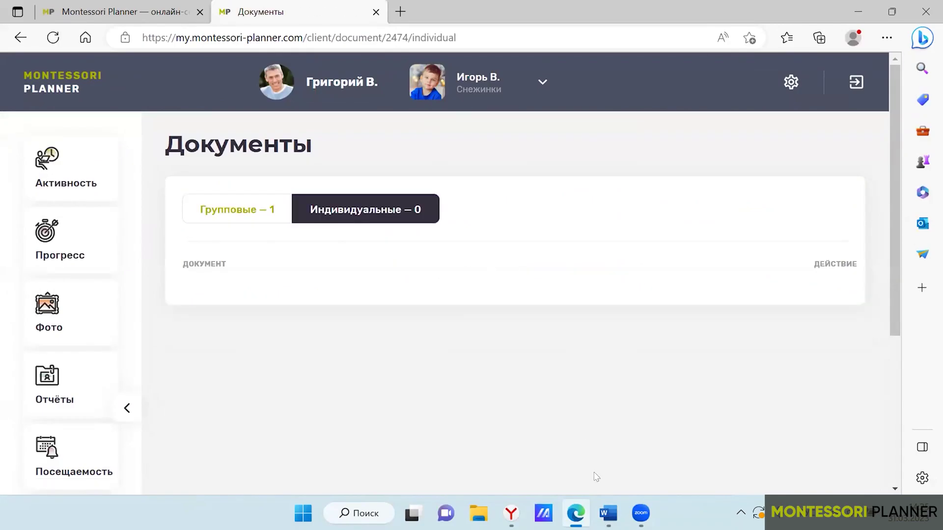
Make «Согласие на прививку» available to the parent in the Yandex Browser admin profile, and refresh the individual documents in the Edge parent account.
left_click(512, 513)
left_click(704, 335)
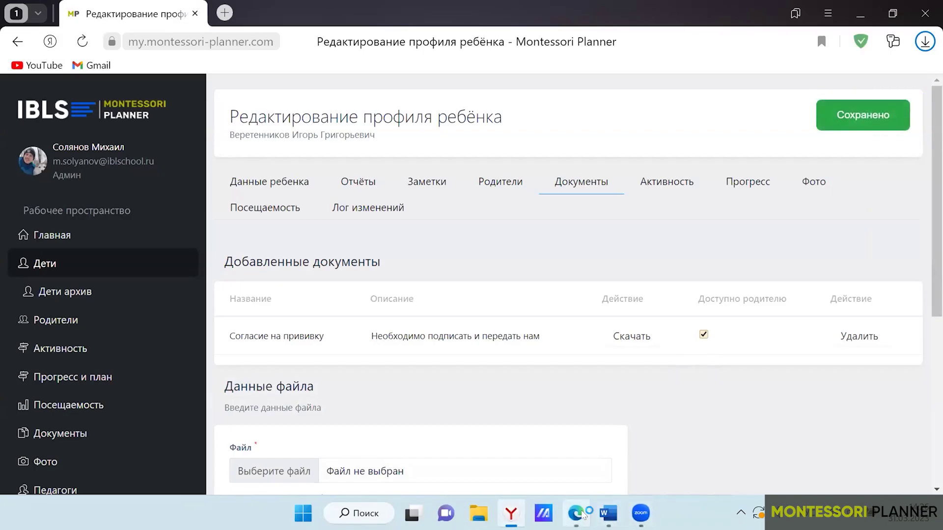
left_click(576, 513)
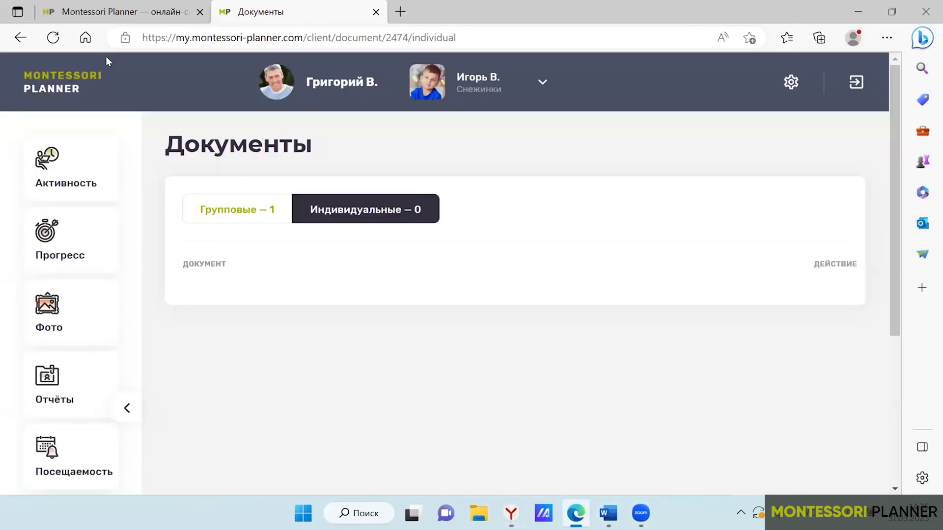
left_click(55, 38)
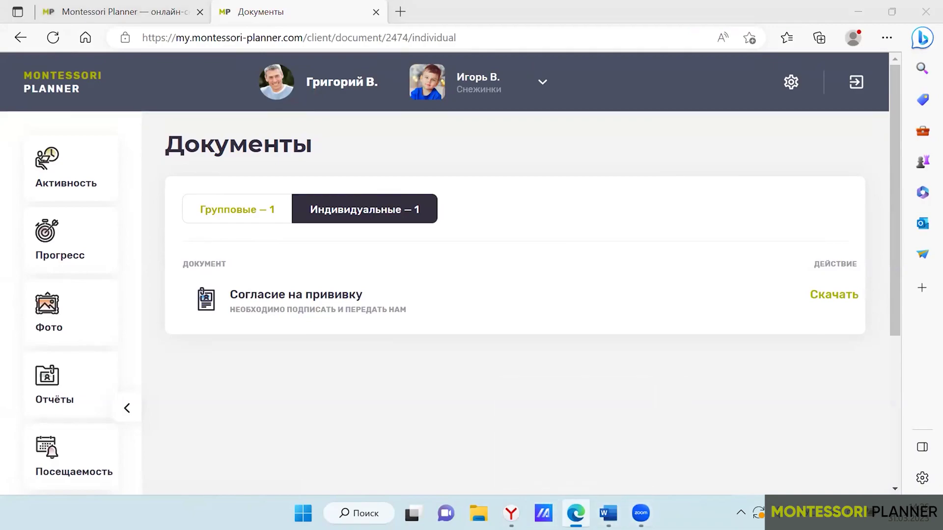
Switch back to the admin profile in Yandex Browser and review the child's existing notes.
mouse_move(511, 513)
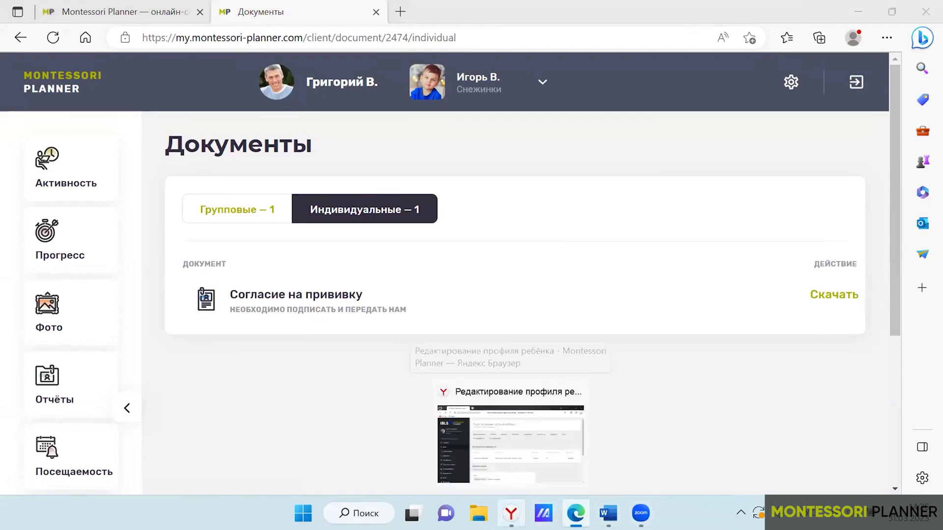
left_click(570, 442)
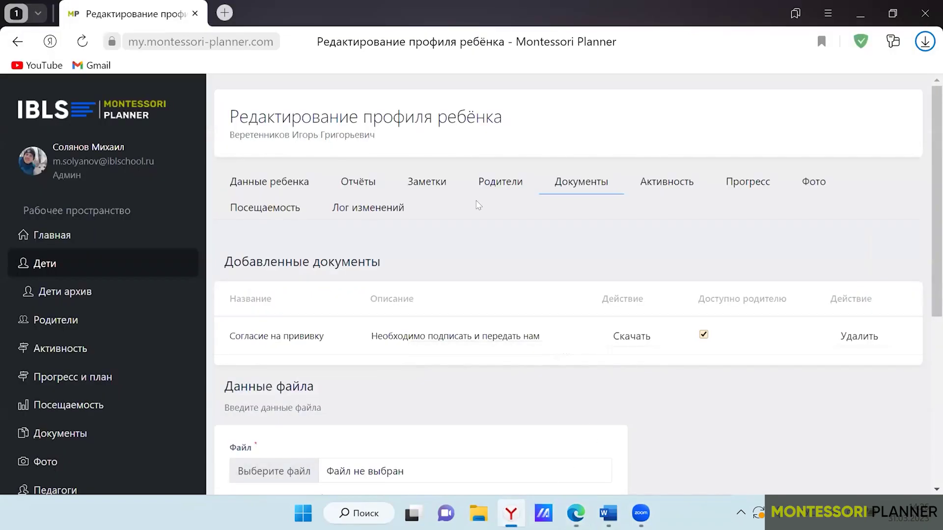
left_click(416, 189)
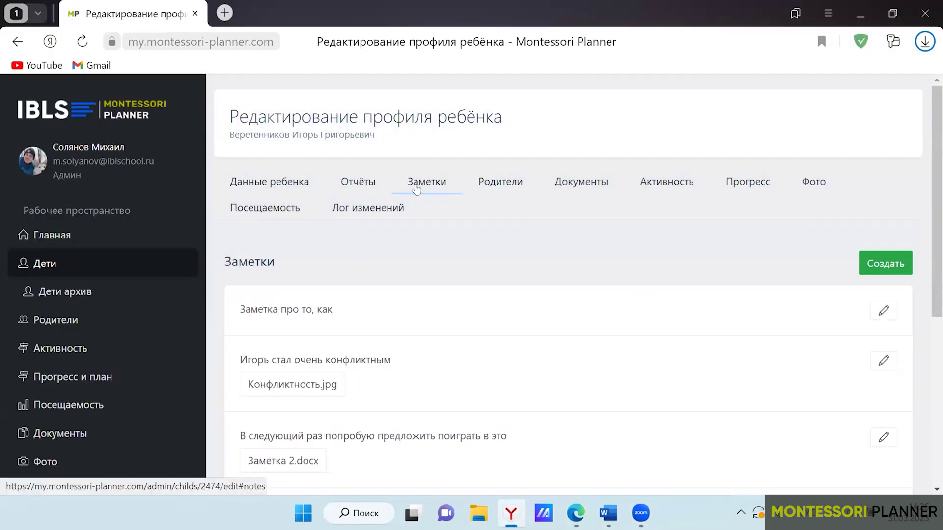
scroll(443, 211, "down", 1)
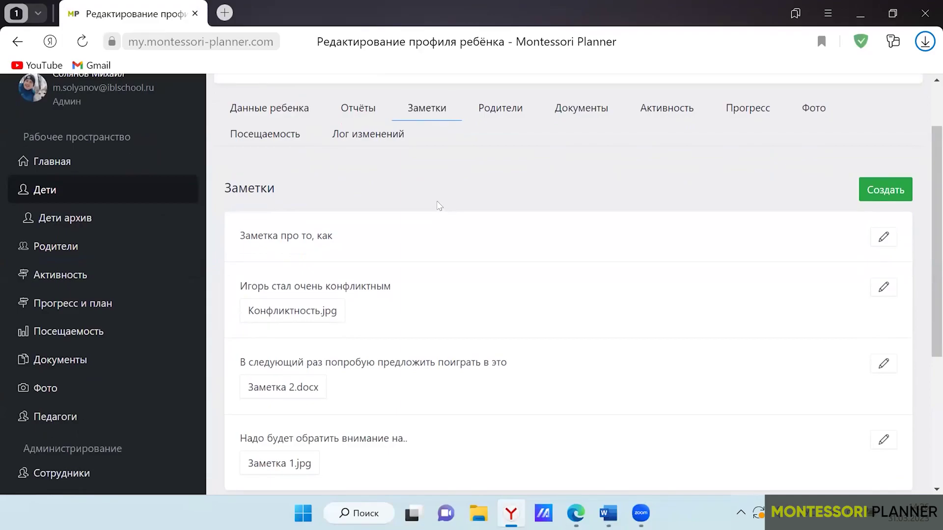
scroll(478, 218, "down", 1)
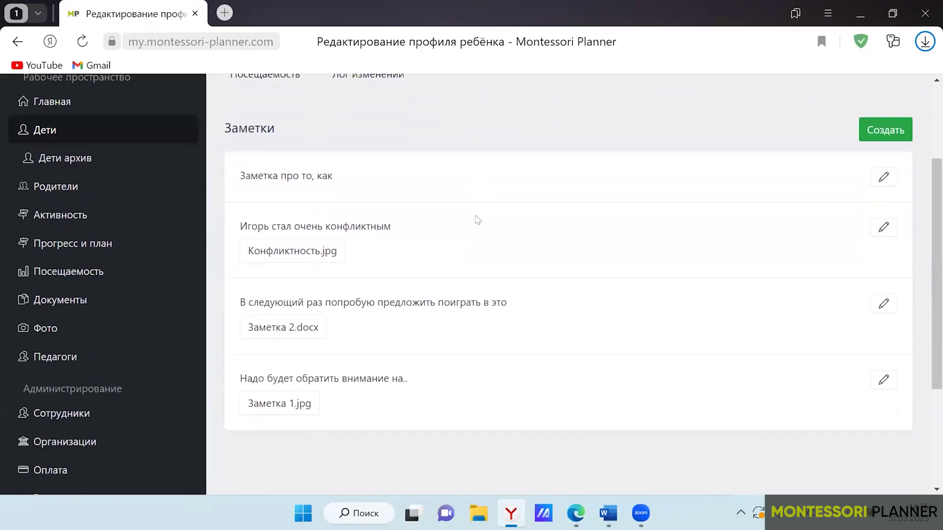
scroll(569, 187, "up", 2)
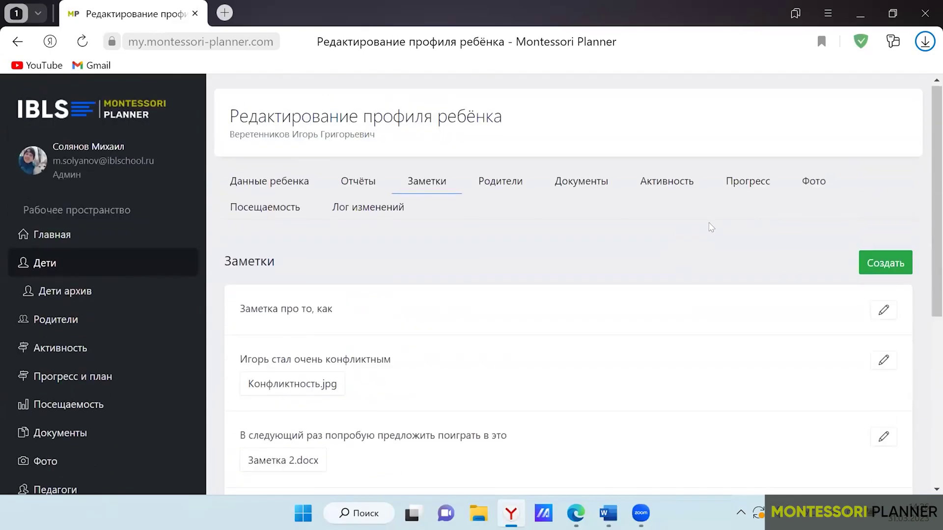
Create a note with the text «пкпкпкп» and no attached file in the child's profile.
left_click(868, 263)
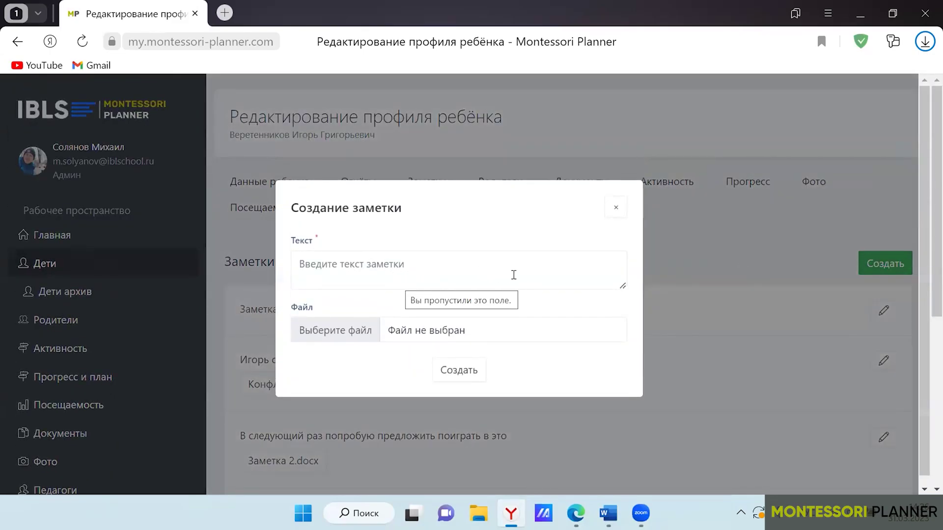
left_click(430, 273)
type("пкпкпкп")
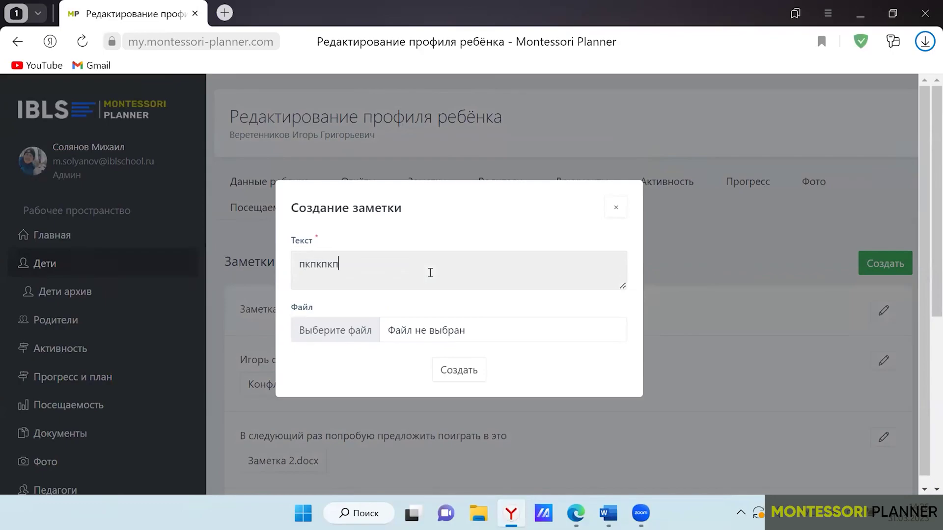
left_click(452, 376)
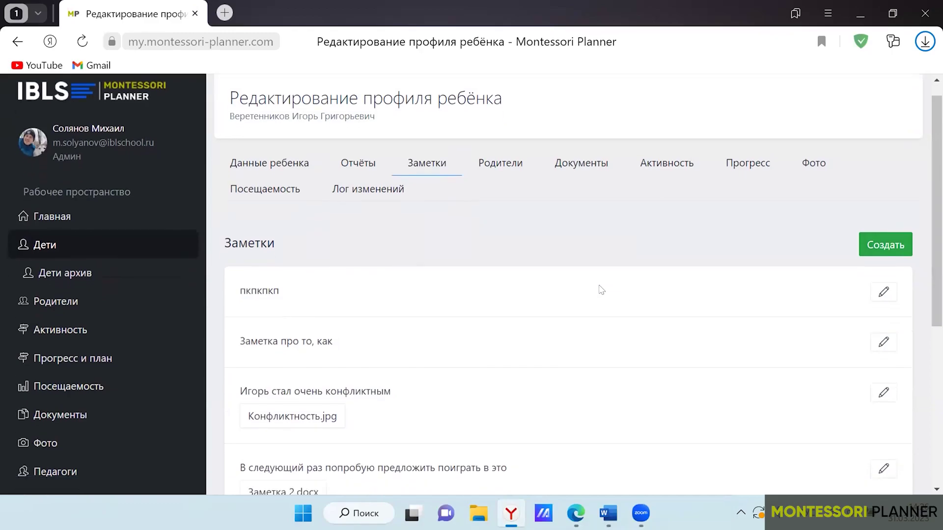
Look through the list of notes and their attached files in the child's profile.
scroll(600, 289, "down", 4)
scroll(295, 275, "up", 2)
scroll(399, 213, "up", 1)
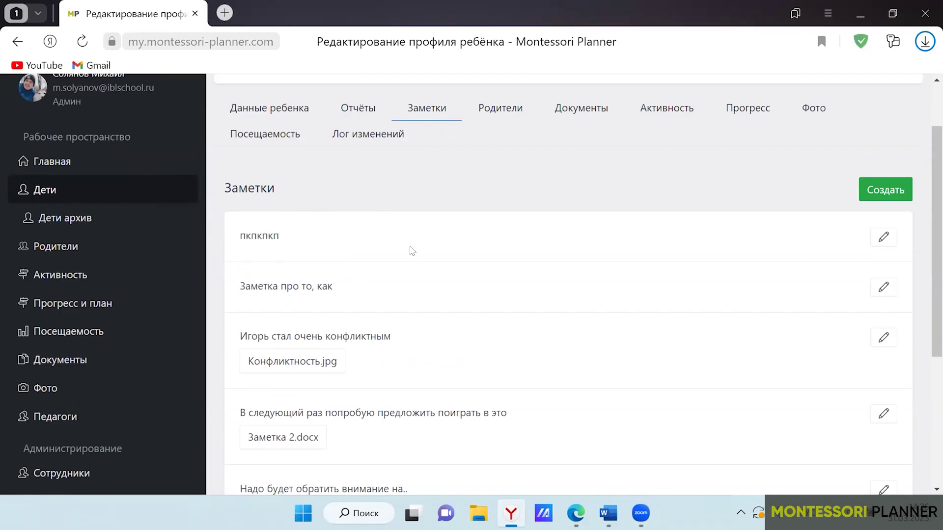
scroll(399, 259, "down", 2)
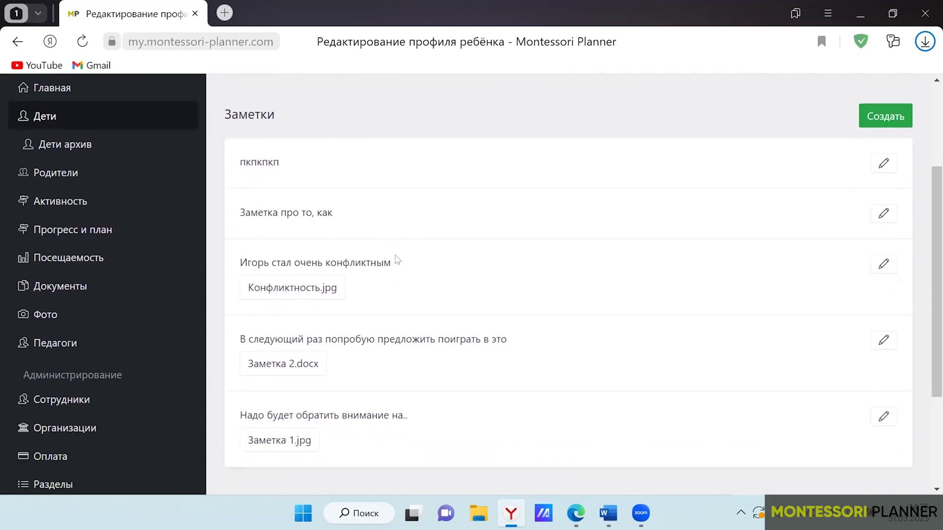
Open the organization СуперСад2035 for editing and look over its name and description fields.
scroll(152, 272, "down", 4)
left_click(62, 281)
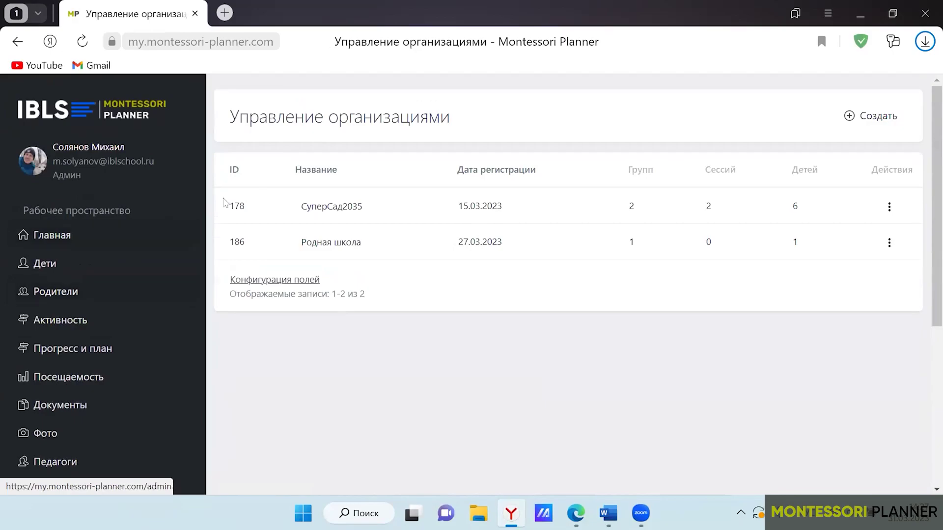
left_click(352, 220)
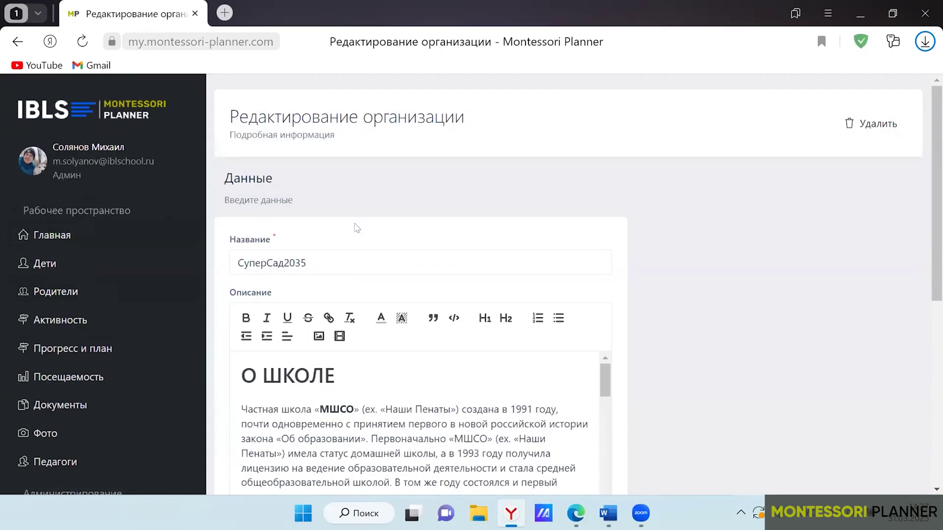
mouse_move(613, 513)
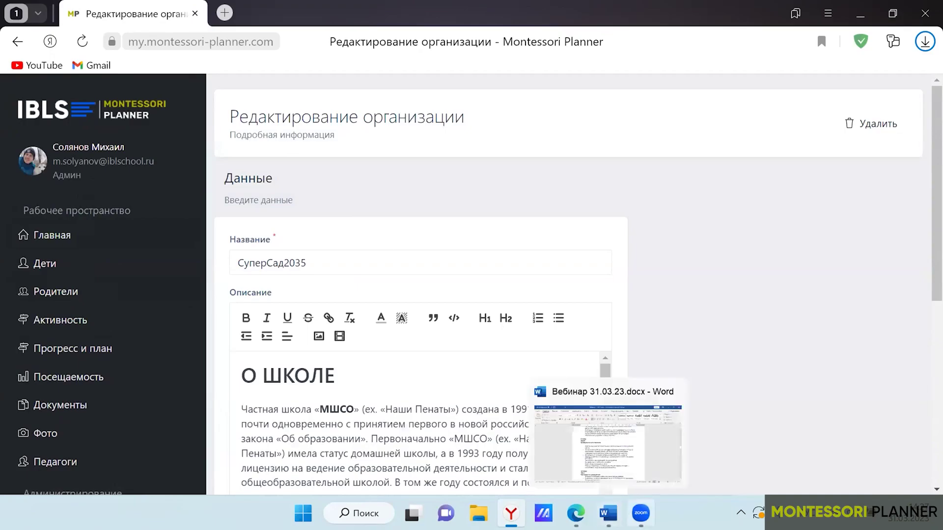
scroll(411, 364, "down", 1)
scroll(309, 268, "down", 3)
scroll(313, 261, "up", 4)
scroll(317, 275, "down", 3)
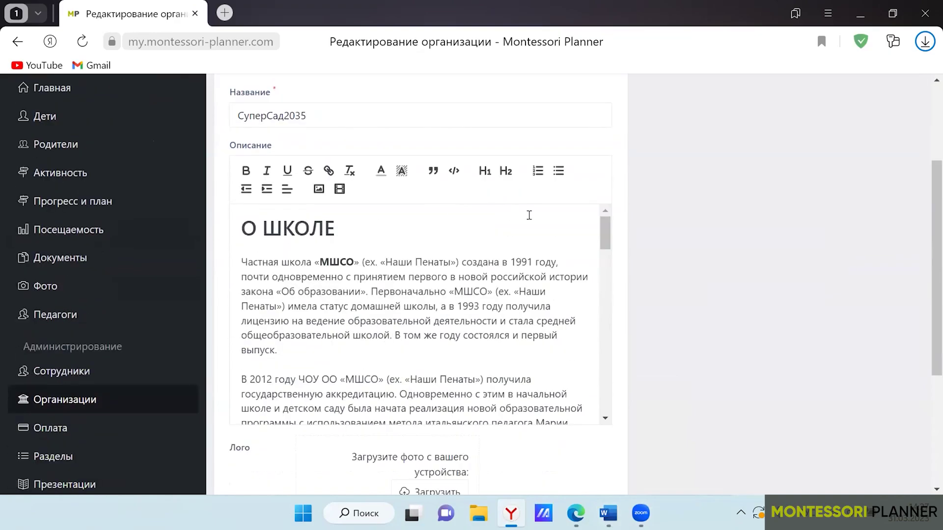
Switch to the parent account in Edge and locate the «Учреждение» section.
left_click(576, 513)
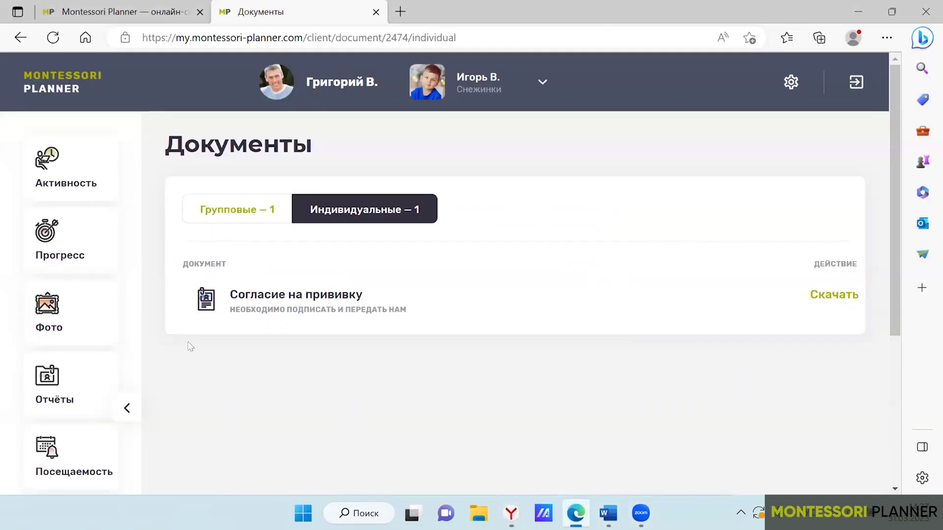
scroll(191, 346, "down", 5)
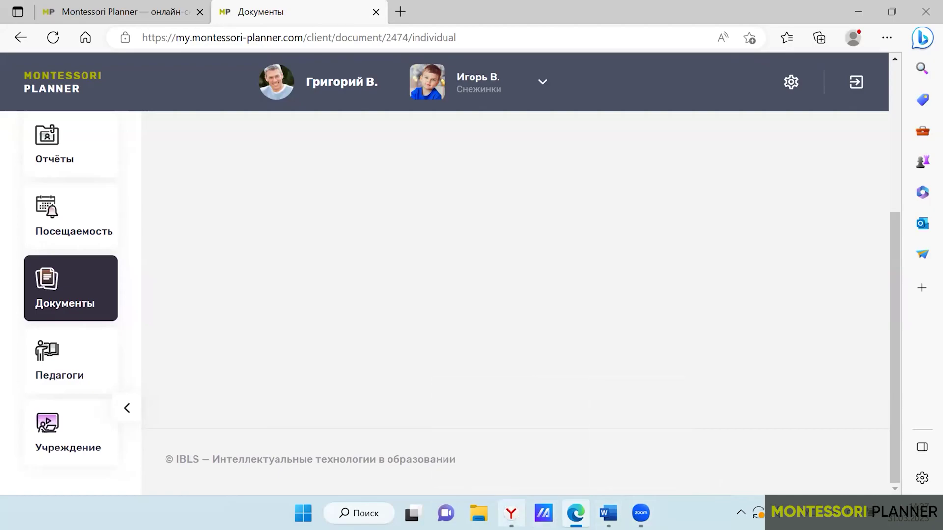
Return to the organization form in Yandex Browser, review the description to its end and the remaining fields, and save the organization.
left_click(511, 513)
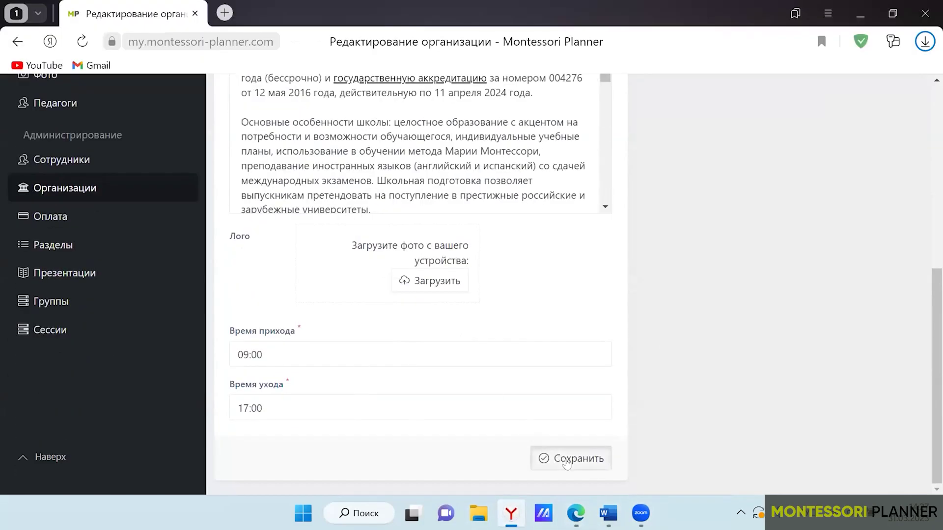
scroll(526, 334, "up", 4)
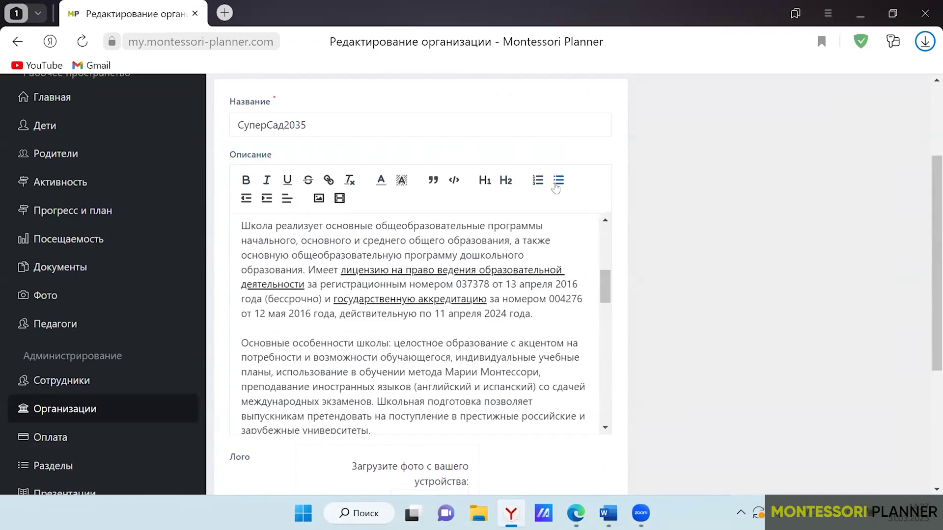
left_click_drag(605, 287, 608, 408)
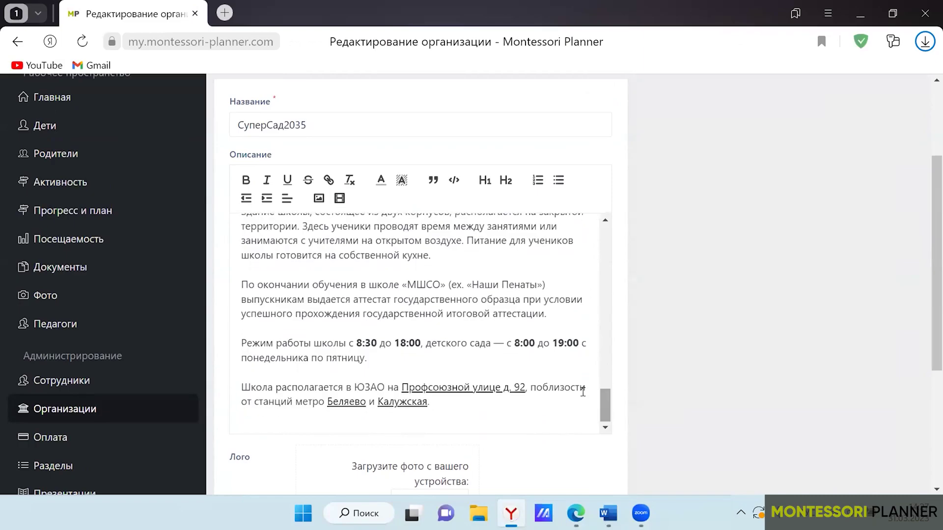
scroll(454, 400, "down", 3)
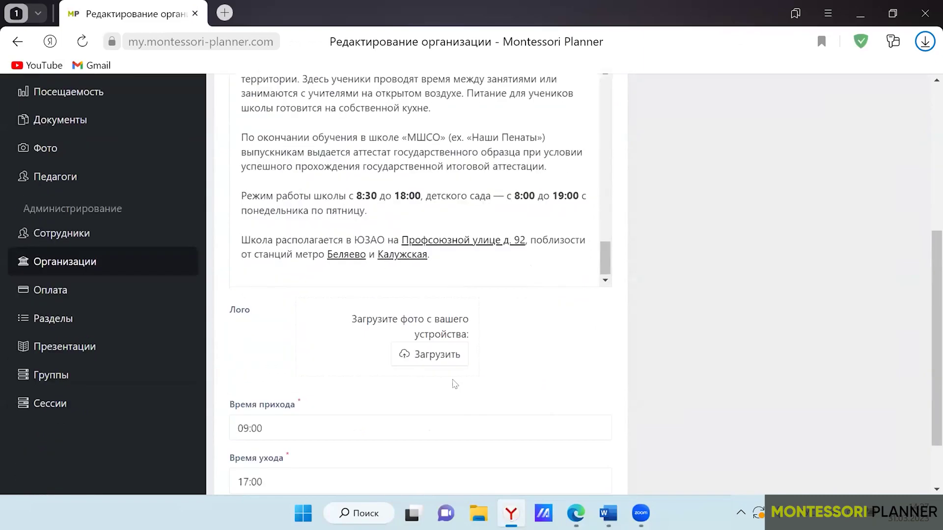
scroll(447, 373, "down", 2)
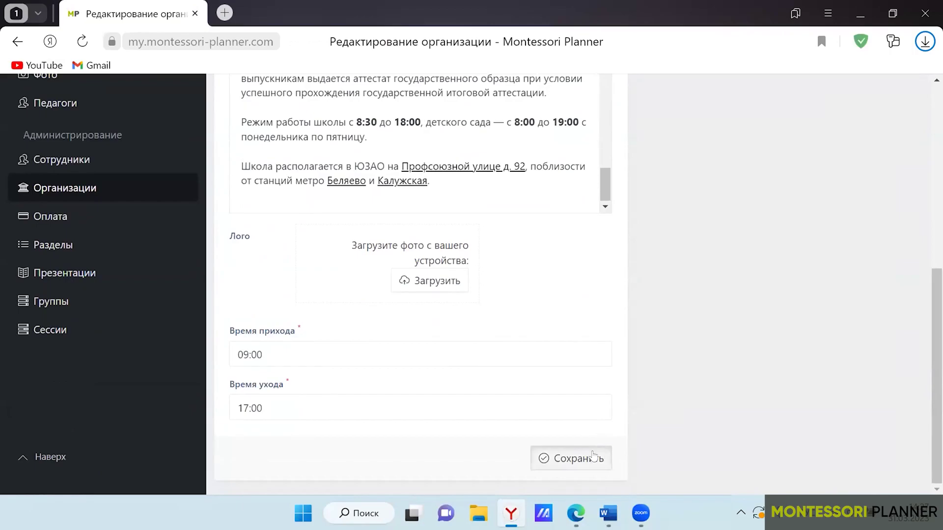
left_click(566, 458)
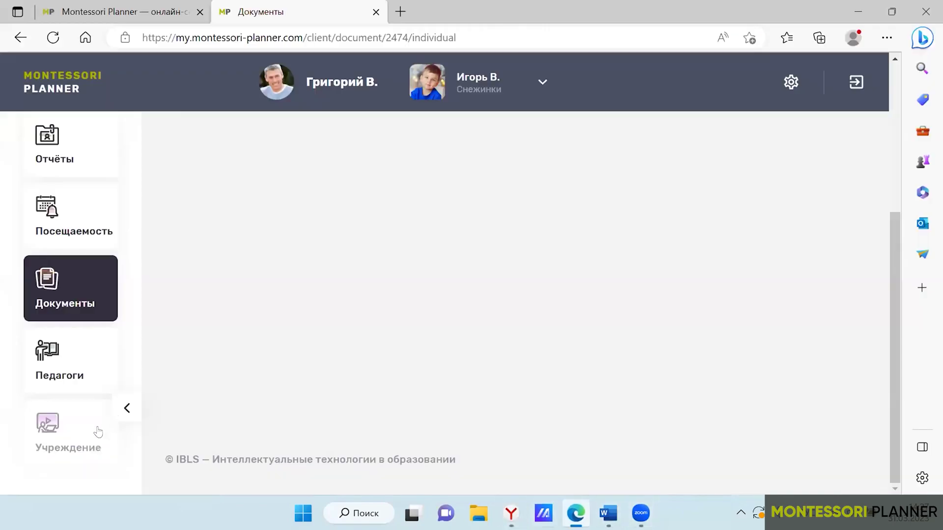
Open the «Учреждение» page in the Edge parent account and read through the school description.
left_click(98, 432)
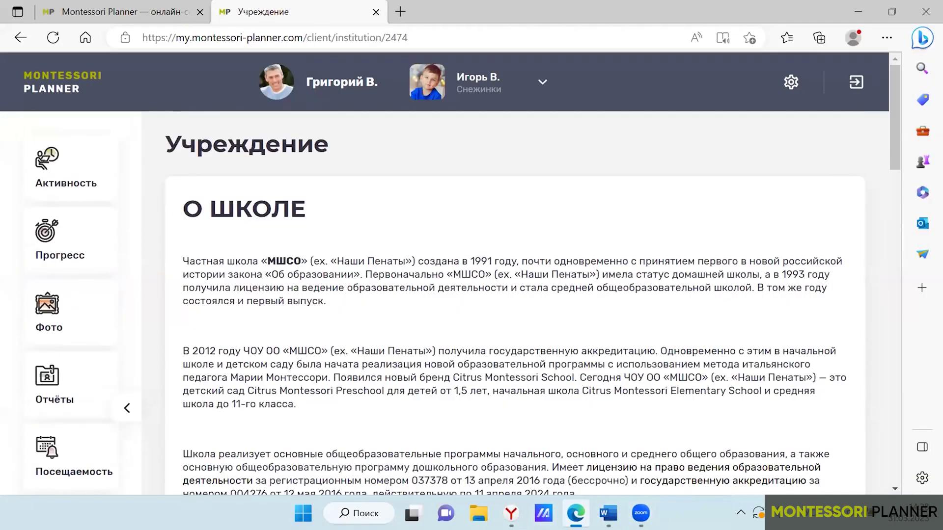
left_click_drag(897, 111, 774, 421)
scroll(774, 420, "up", 20)
Switch to the admin account in Yandex Browser, open the activity management page, and examine the «Лепка» observation entry.
left_click(510, 514)
scroll(117, 305, "down", 1)
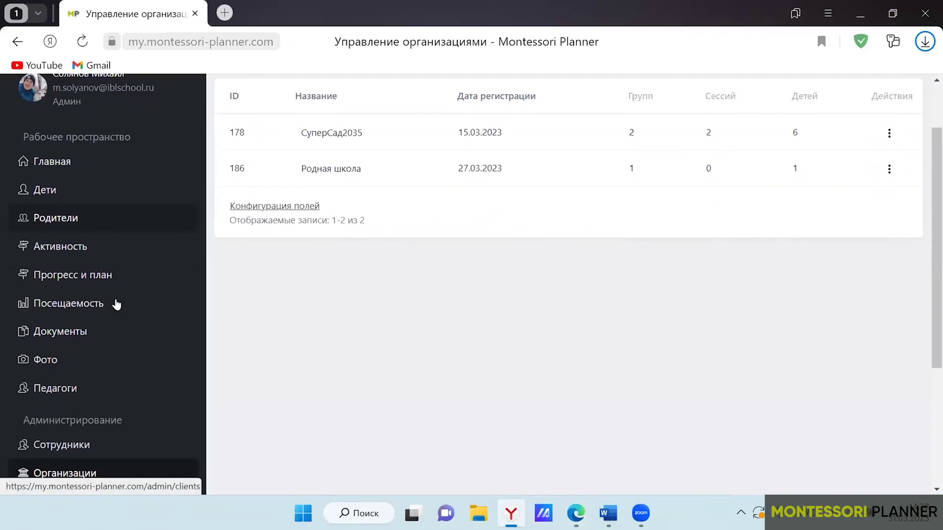
left_click(68, 248)
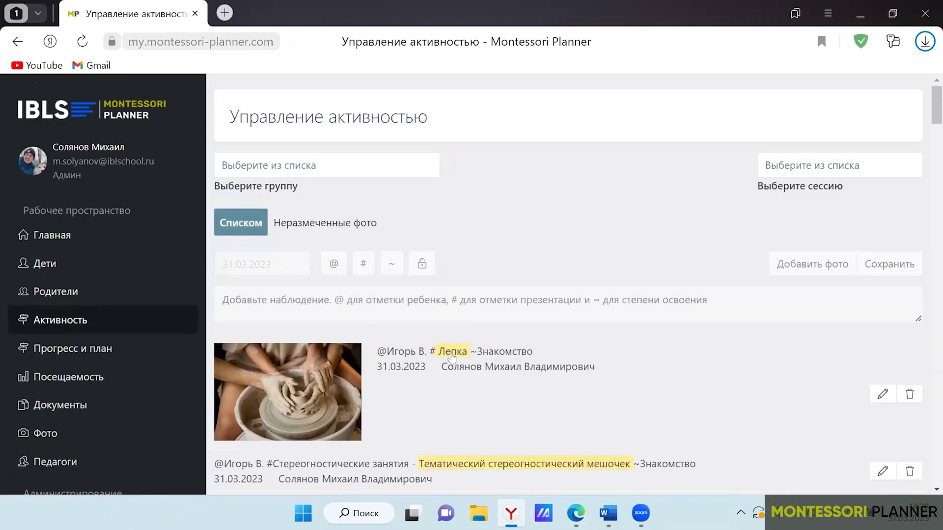
left_click_drag(386, 349, 545, 354)
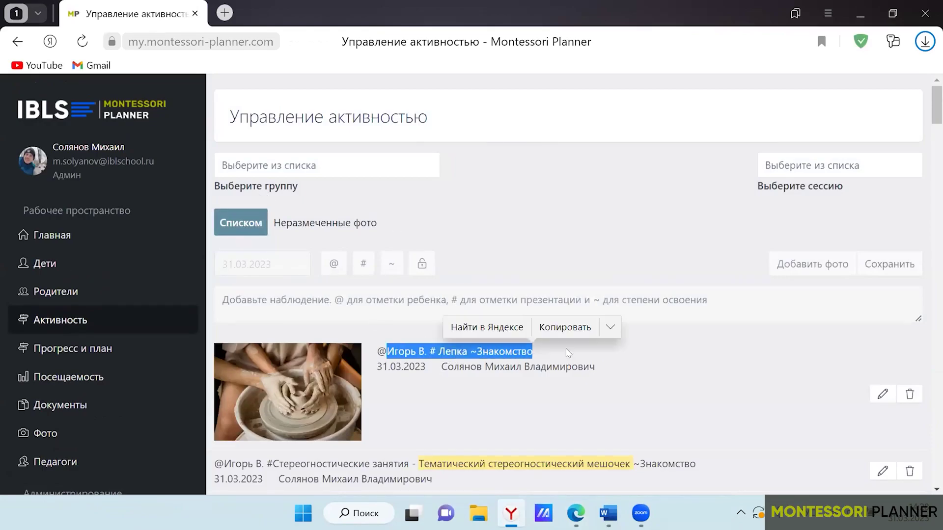
left_click(577, 353)
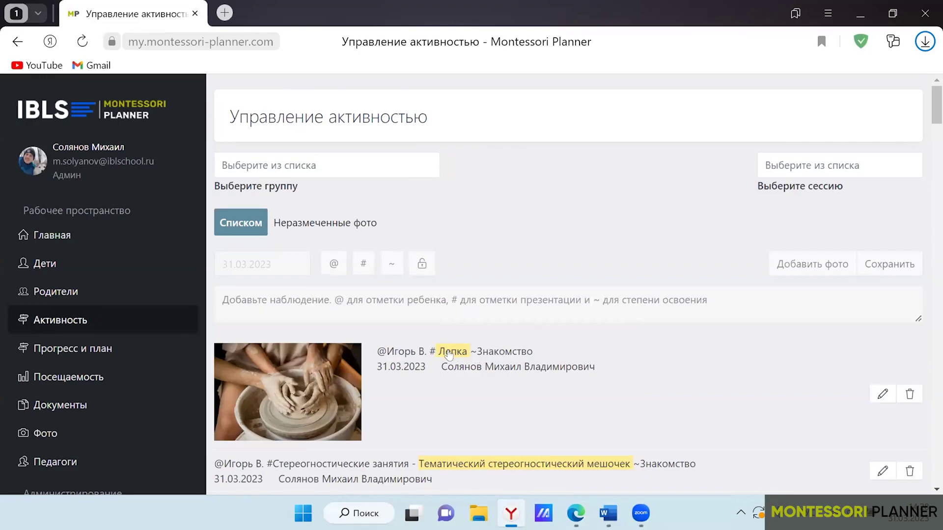
Highlight the category «Стереогностические занятия» in the second observation entry, and clear the selection.
scroll(486, 353, "down", 3)
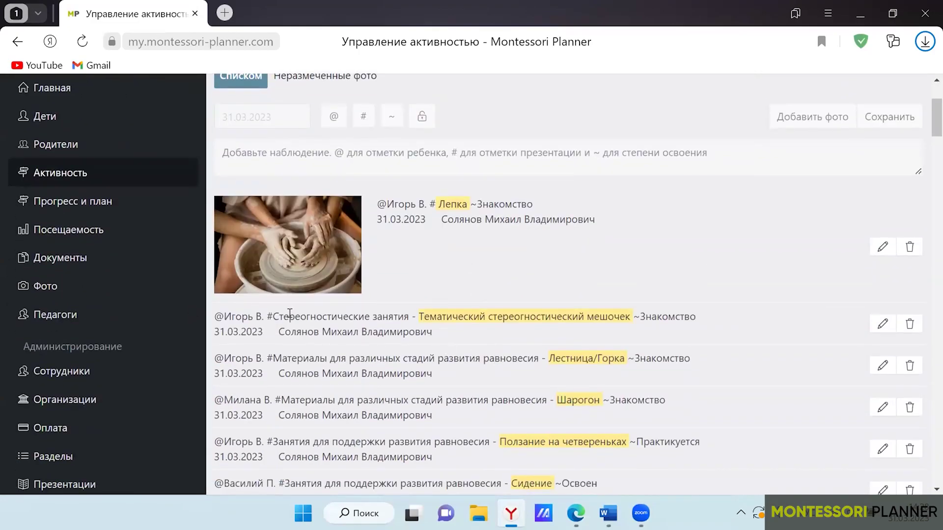
left_click_drag(273, 310, 407, 316)
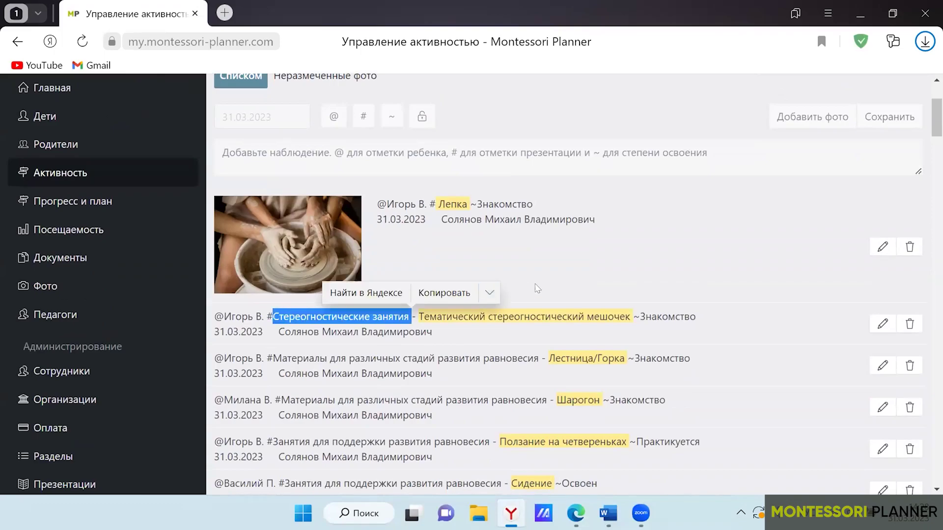
left_click(586, 279)
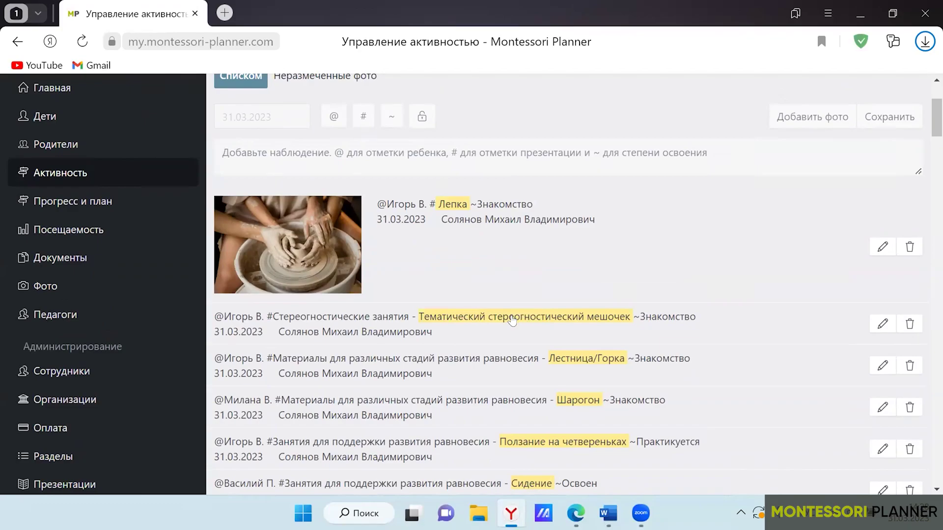
Open the «Тематический стереогностический мешочек» presentation from its observation, read its description, and close it without changes.
left_click(511, 319)
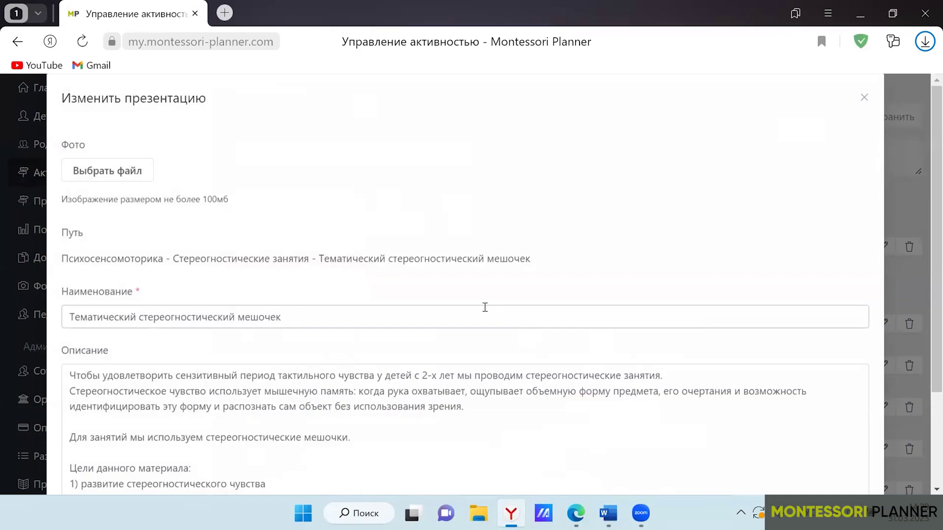
scroll(333, 274, "down", 3)
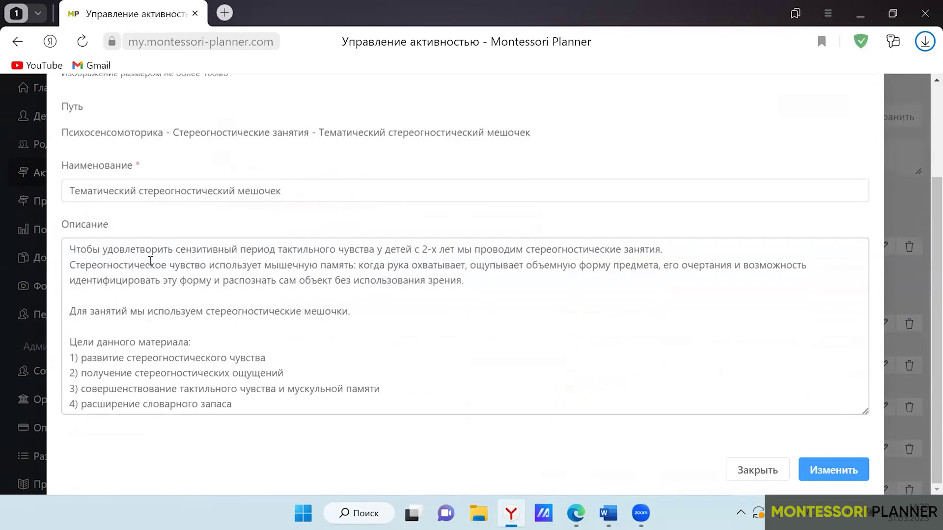
scroll(217, 308, "up", 3)
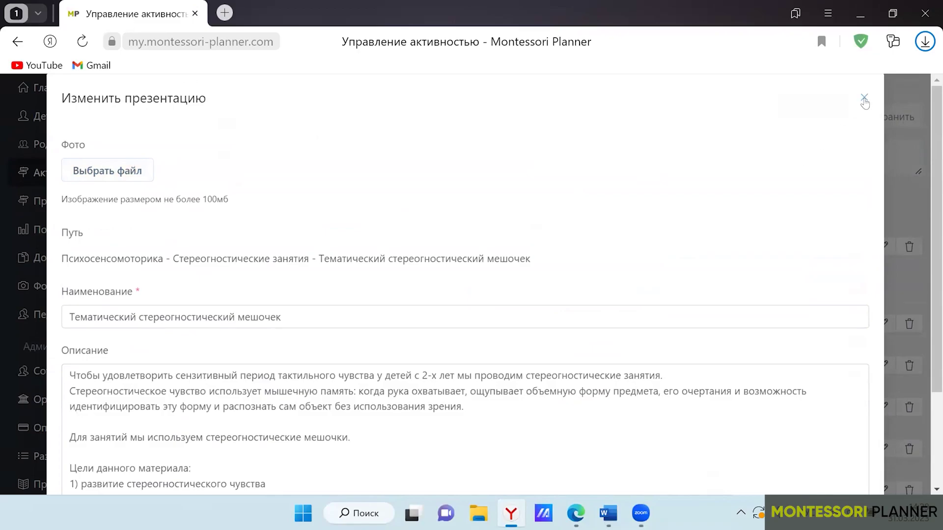
left_click(864, 98)
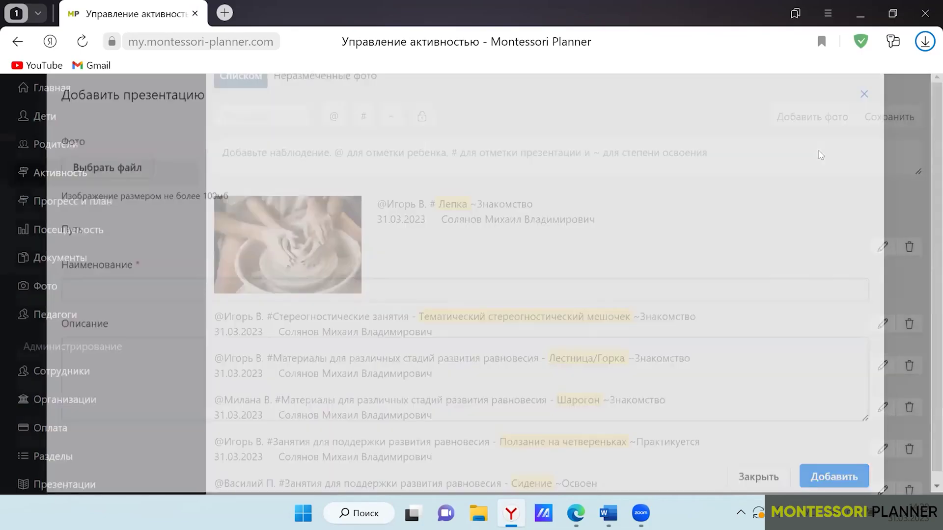
Reopen the «Тематический стереогностический мешочек» presentation, highlight its «Путь» field label, and close the presentation.
left_click(548, 319)
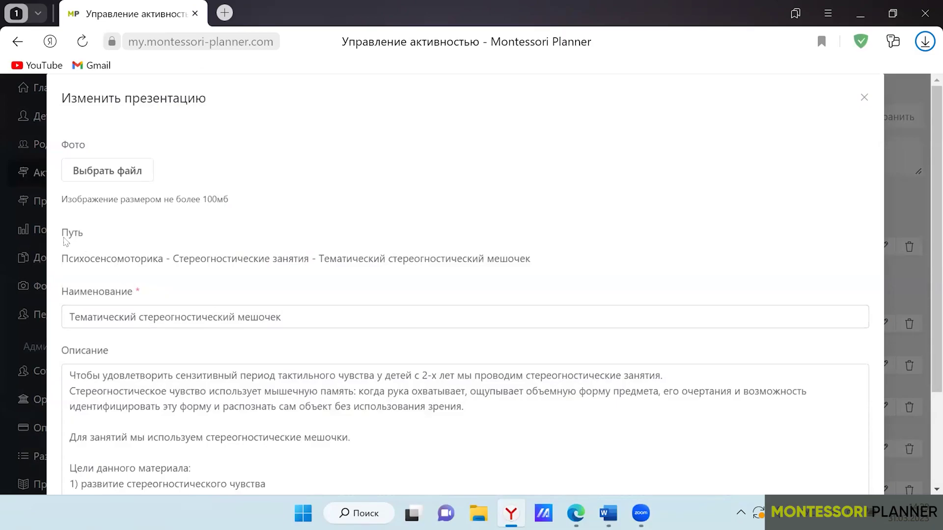
left_click_drag(60, 231, 84, 237)
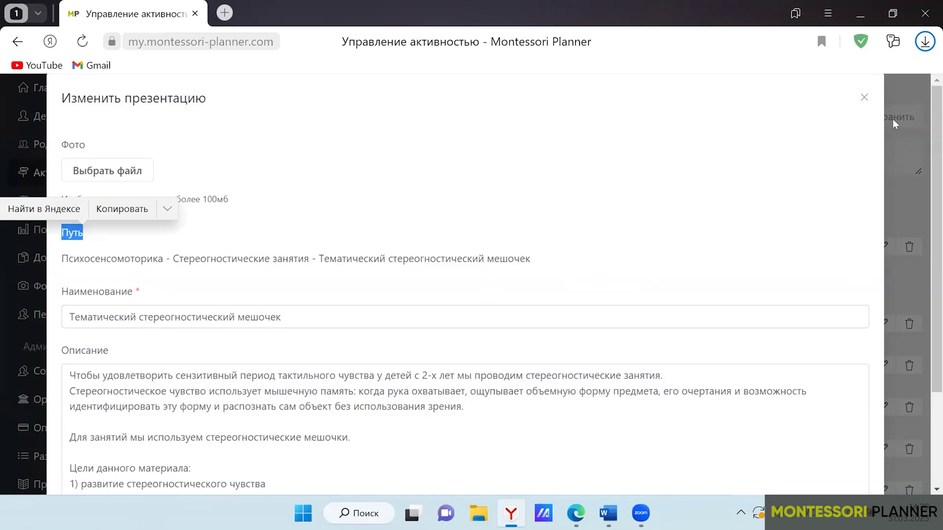
left_click(864, 98)
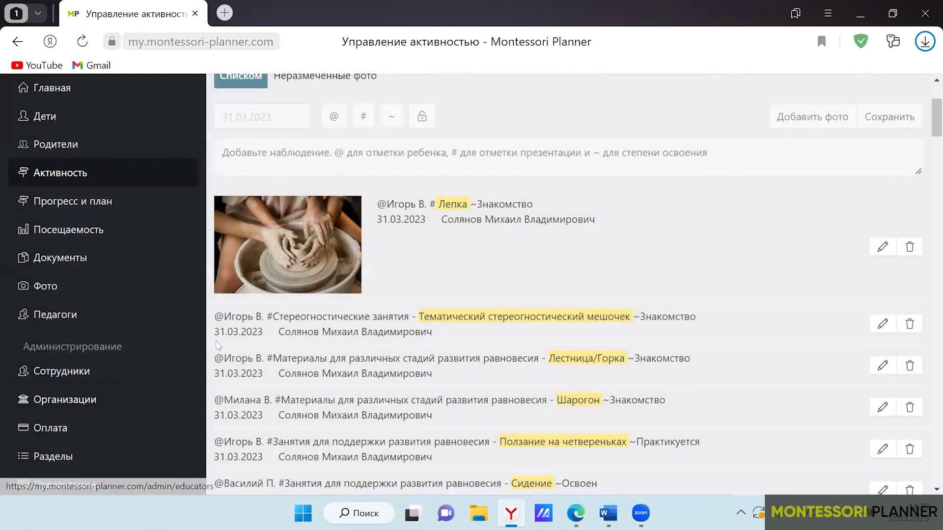
Open the progress and plan page, view the details of the «Вытирание пыли» presentation, and close it without changes.
left_click(151, 235)
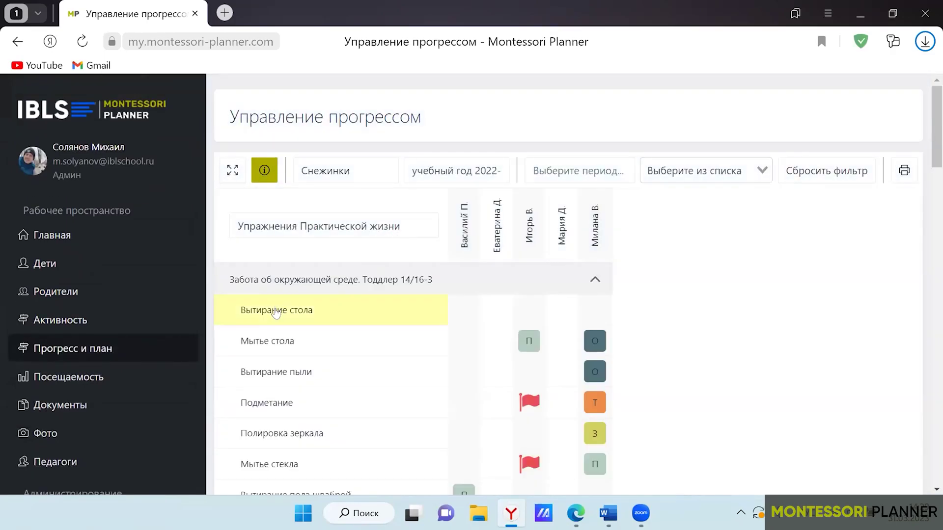
scroll(280, 332, "down", 1)
left_click(307, 309)
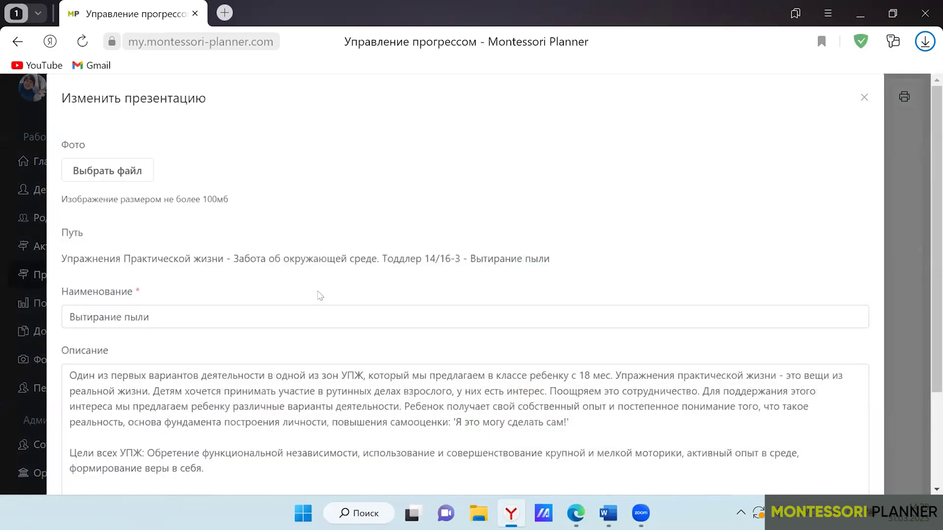
scroll(320, 295, "down", 3)
scroll(328, 250, "up", 3)
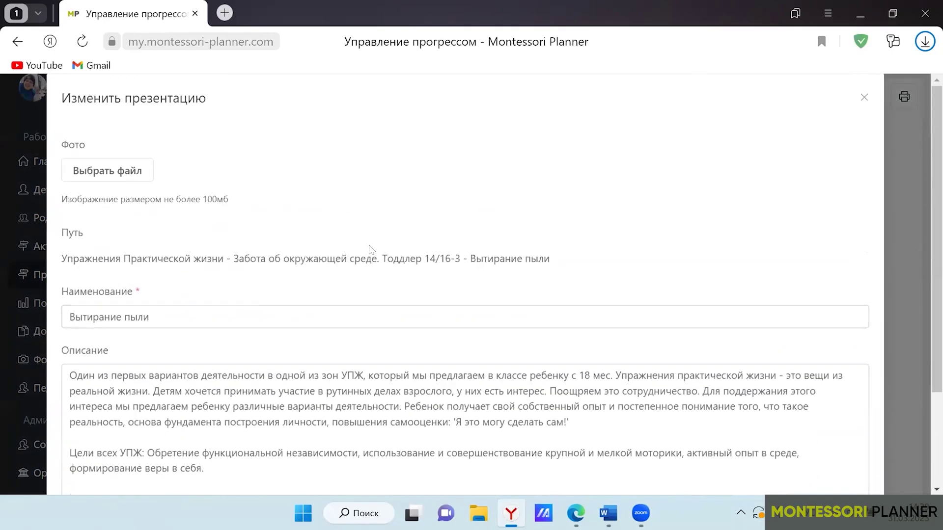
left_click(864, 98)
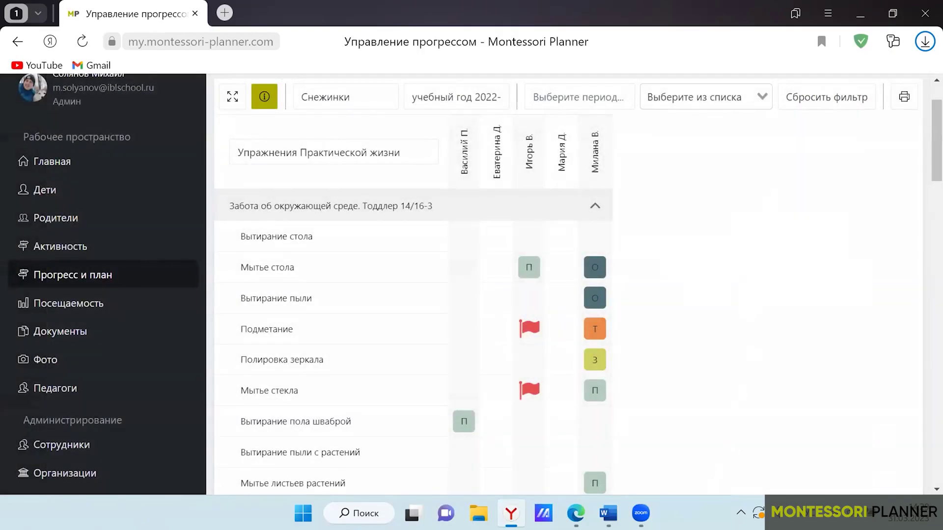
Switch to the parent account's «Учреждение» page in Edge.
mouse_move(608, 513)
mouse_move(575, 513)
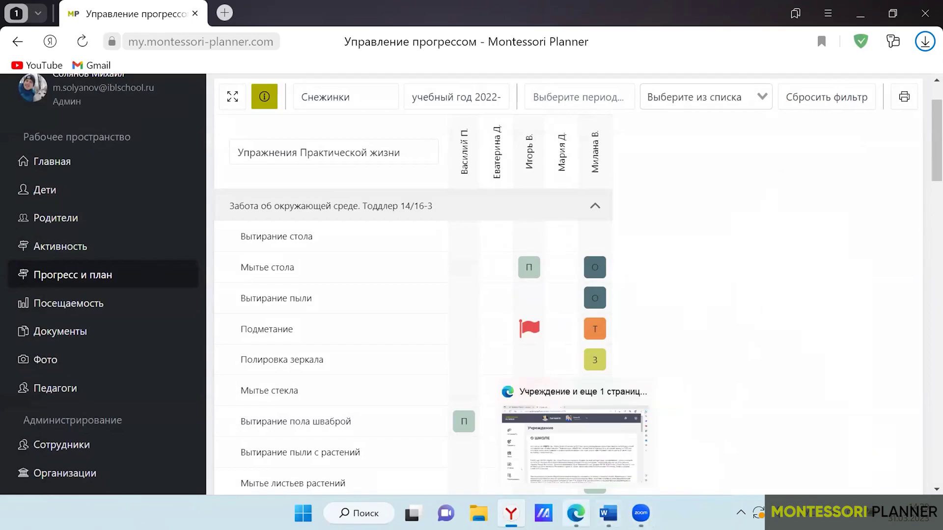
left_click(575, 445)
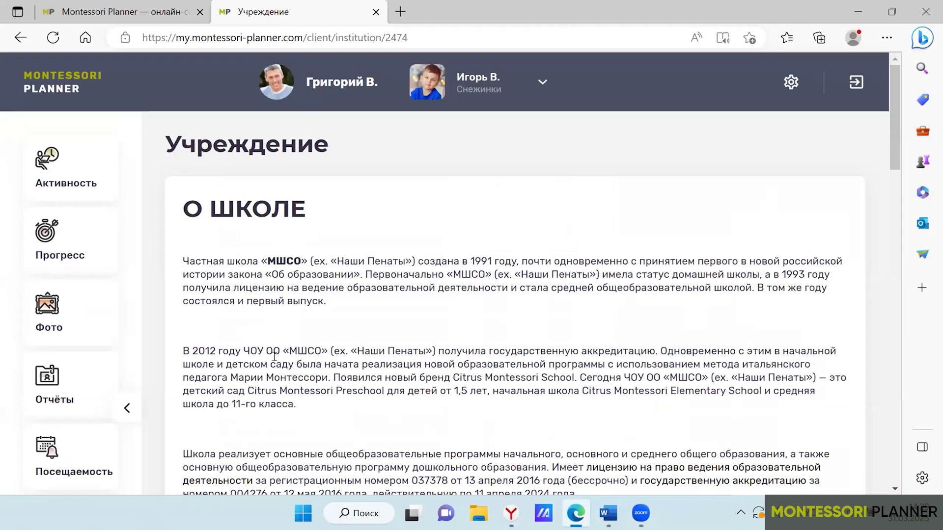
Open the parent account's «Активность» page, read the details of the «Лепка» presentation, and close it.
scroll(281, 362, "down", 1)
scroll(281, 362, "up", 1)
left_click(66, 166)
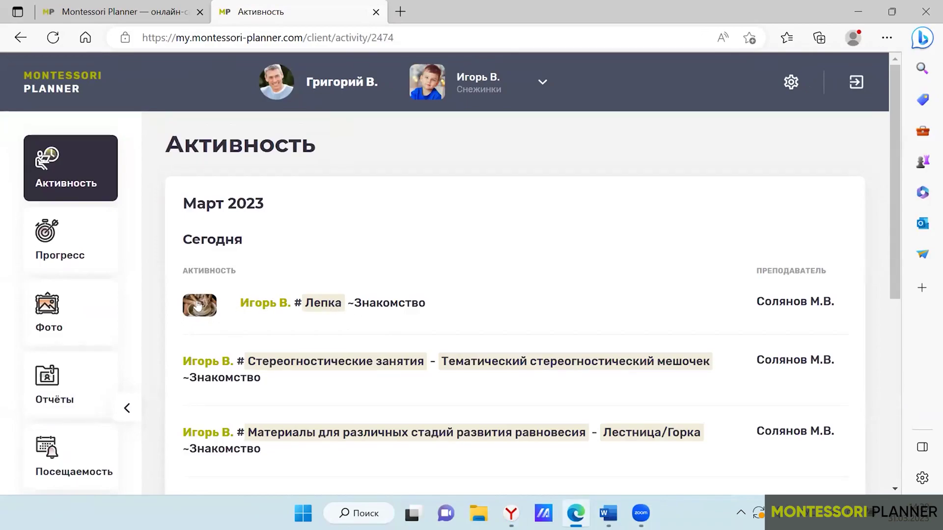
left_click(322, 308)
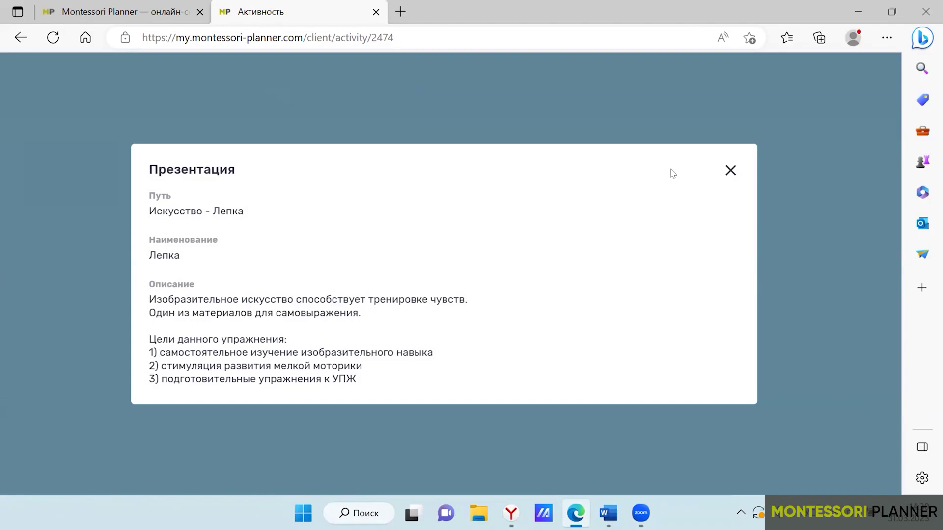
left_click(730, 171)
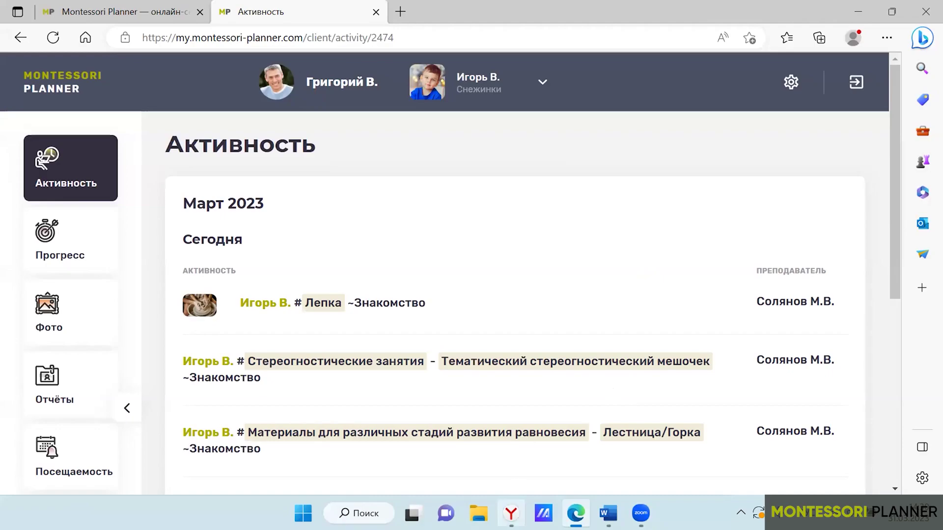
Download the «Прогресс за 22-23 год» report from the parent's «Отчёты» page, look through the PDF, and close it.
mouse_move(511, 513)
scroll(74, 281, "down", 1)
left_click(71, 314)
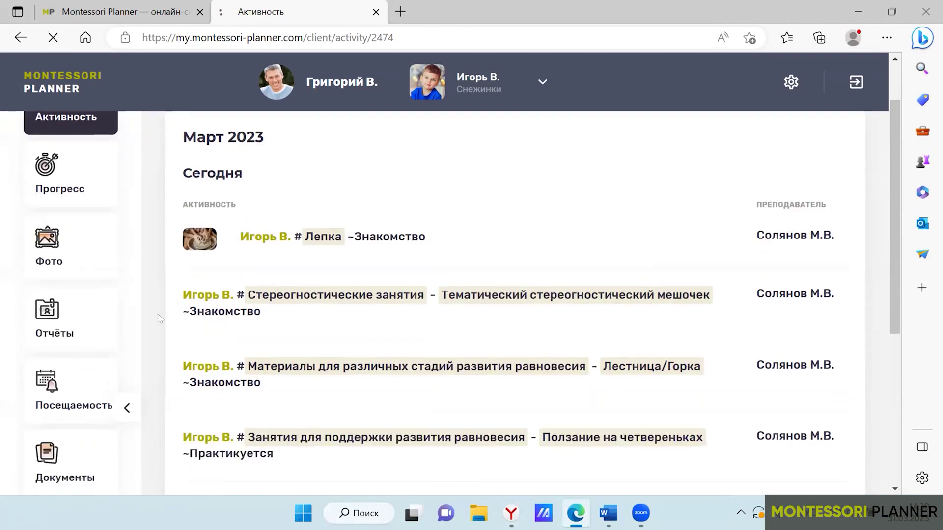
scroll(650, 311, "down", 3)
left_click(820, 271)
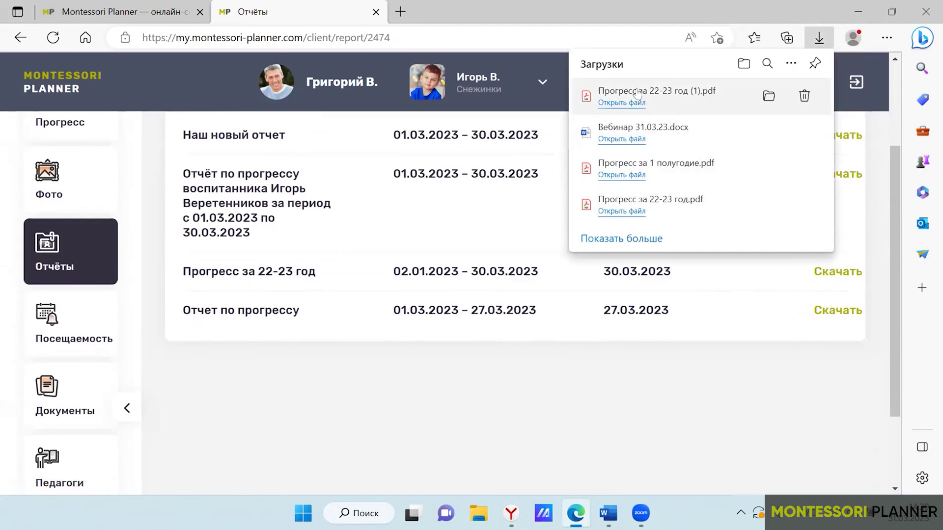
left_click(639, 93)
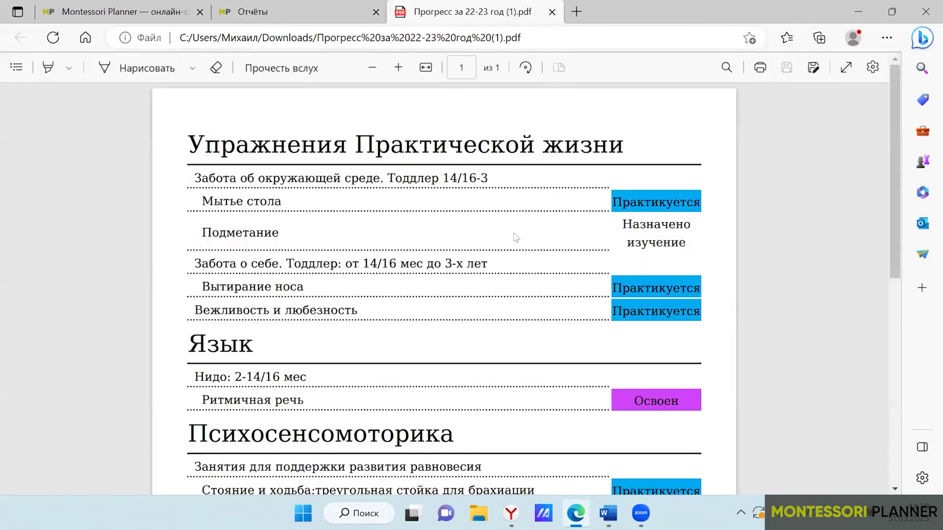
scroll(488, 225, "down", 2)
scroll(474, 269, "up", 2)
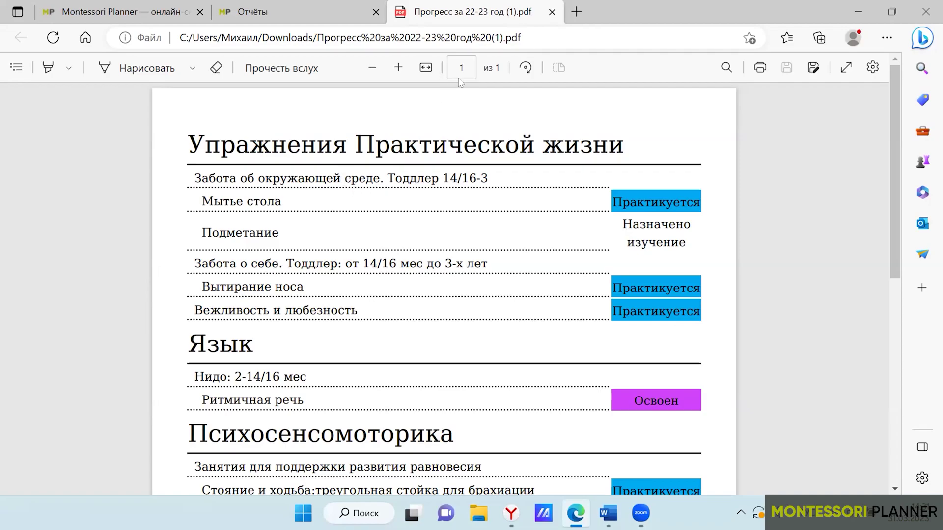
left_click(551, 12)
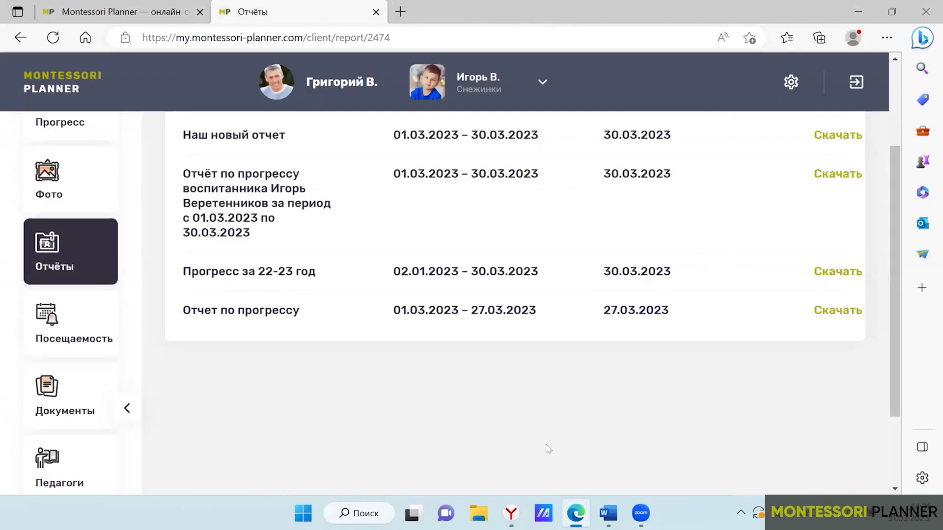
Switch to the admin account in Yandex Browser and open «Отчёты» in the profile of the first child listed.
left_click(515, 512)
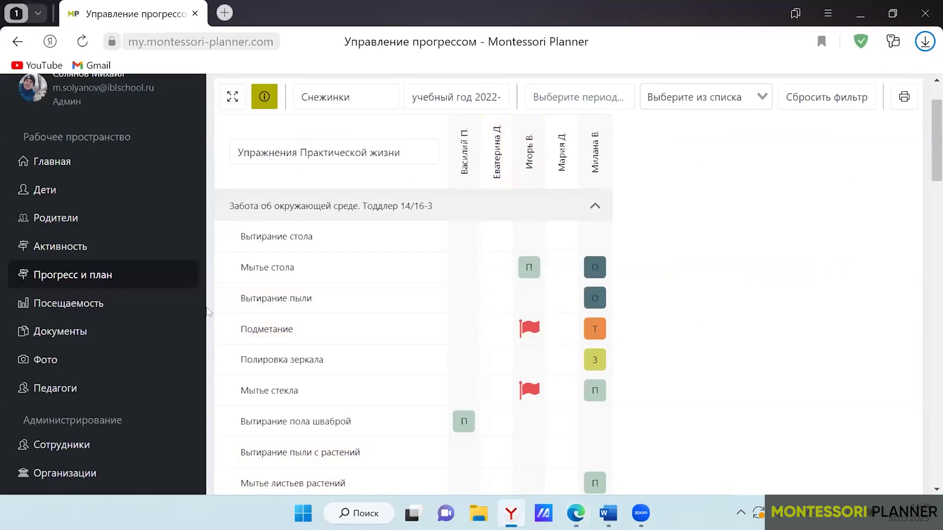
scroll(265, 195, "up", 2)
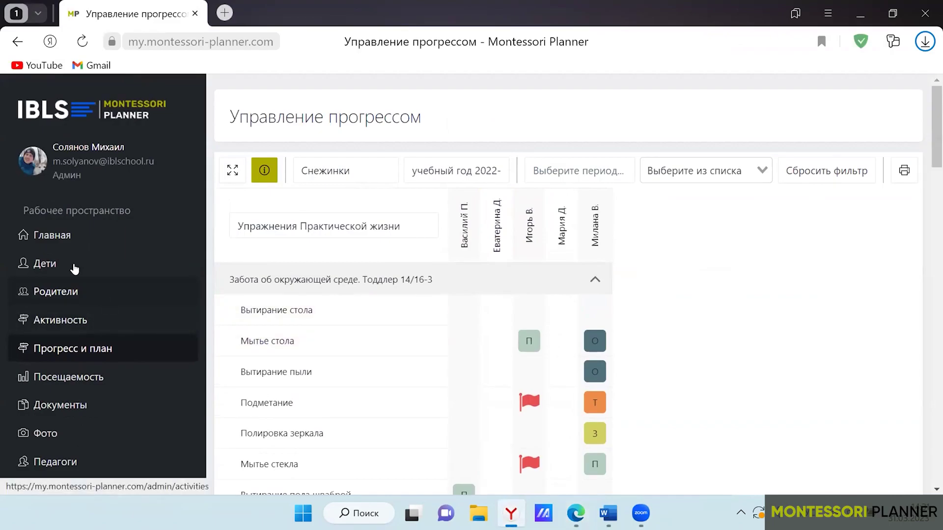
left_click(148, 275)
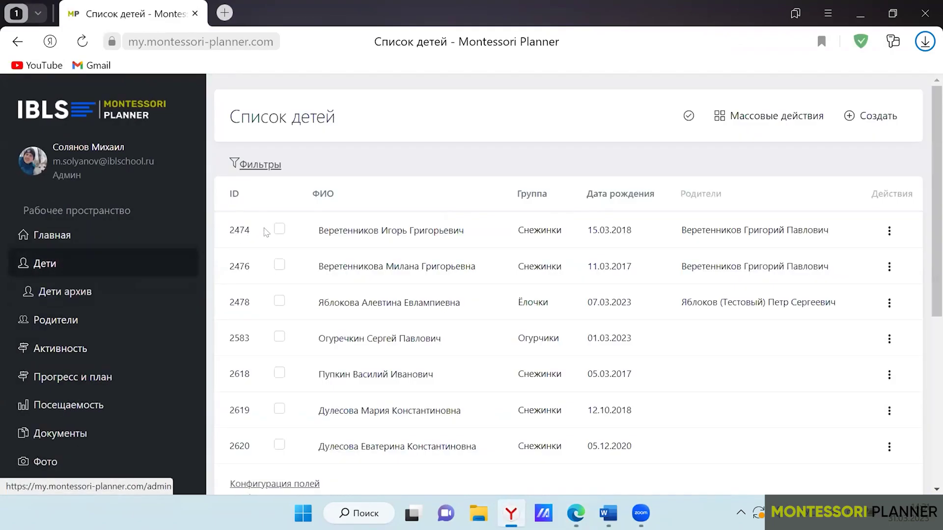
left_click(379, 232)
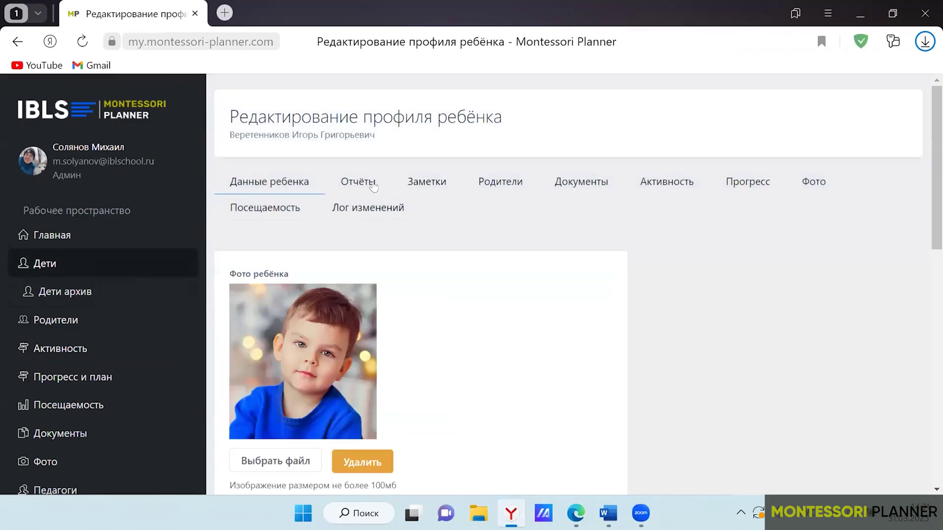
left_click(392, 193)
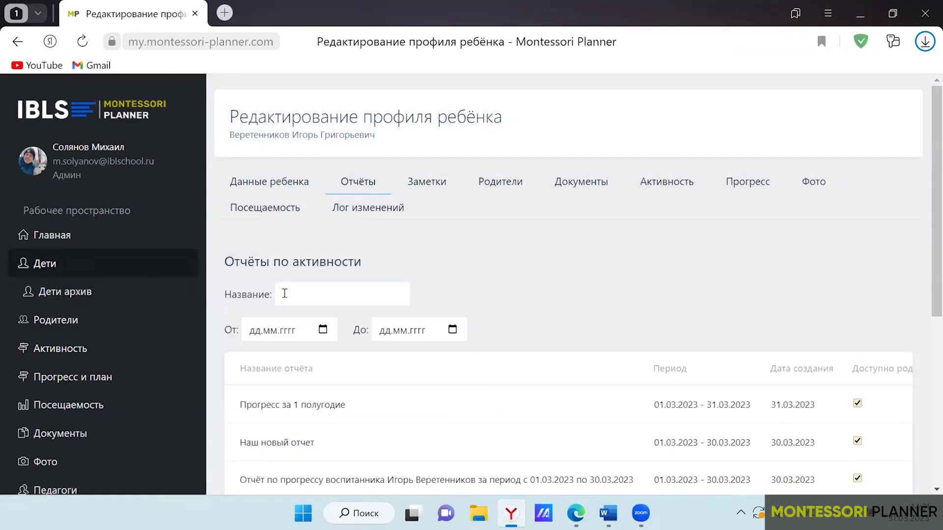
Set the new activity report's period from 01.03.2023 to 31.03.2023.
left_click(322, 330)
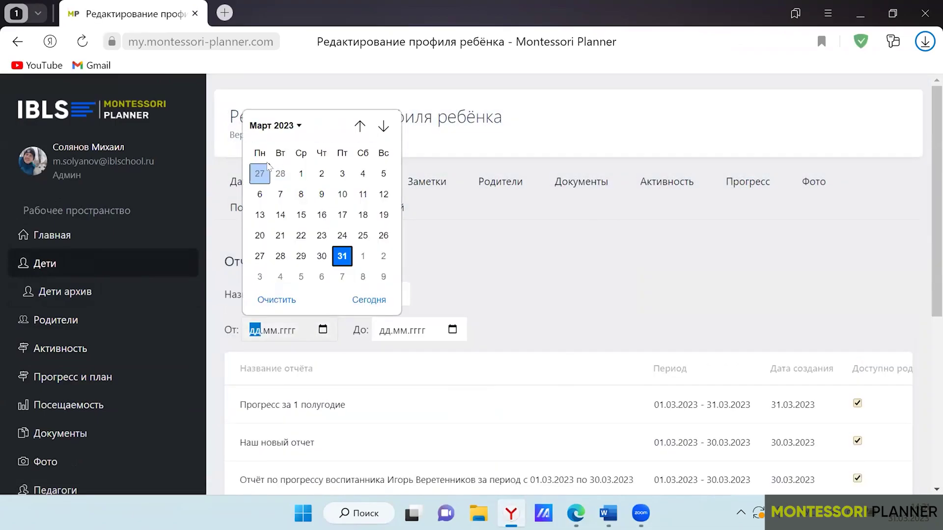
left_click(301, 173)
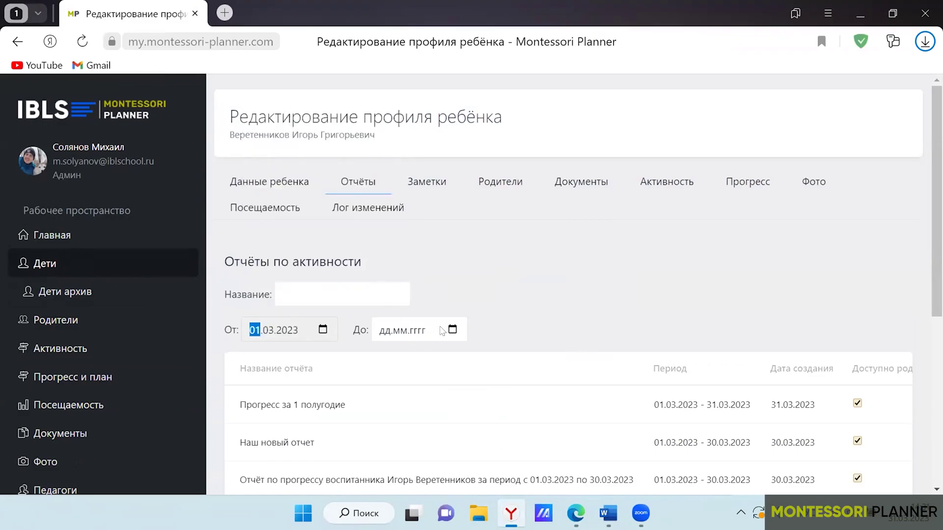
left_click(452, 330)
left_click(470, 258)
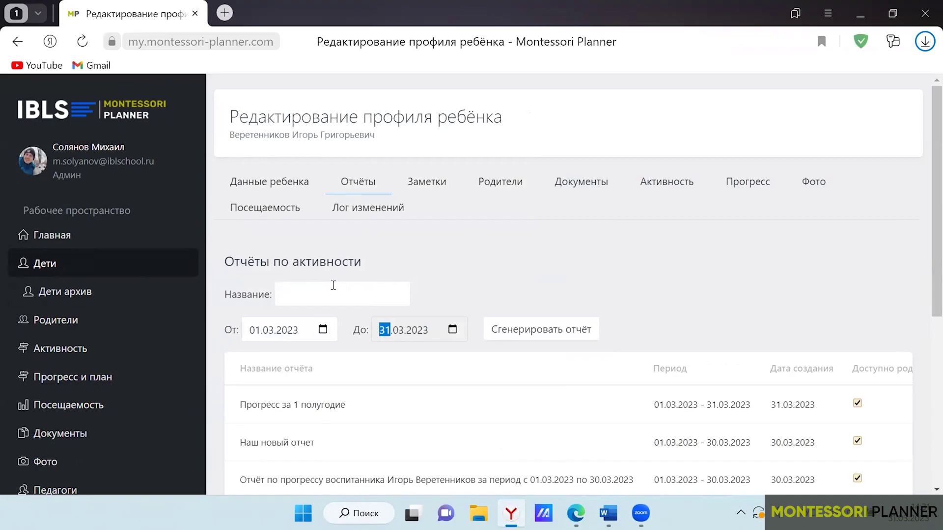
Name the new report «Отчет за Март» and generate it.
left_click(329, 284)
type("Отч")
key("BackSpace")
type("чет за мес")
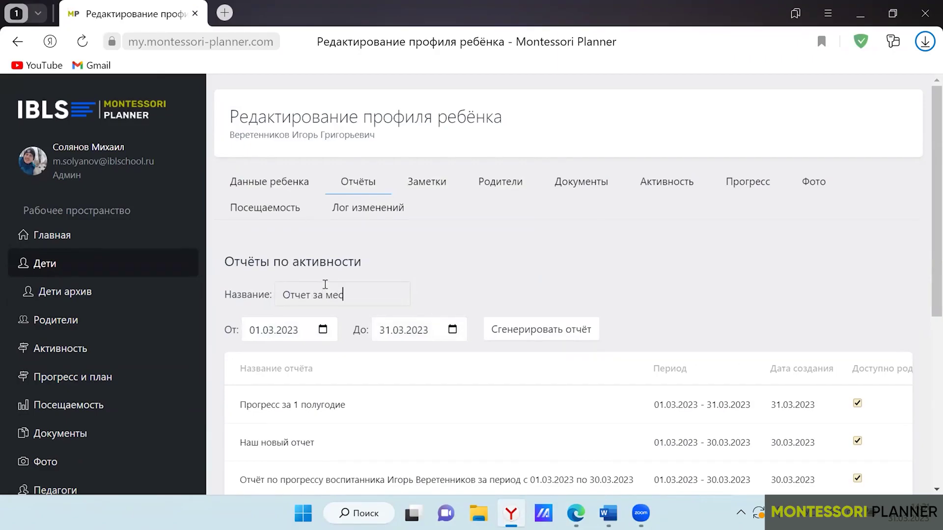
key("BackSpace")
key("BackSpace")
key("BackSpace")
type("Март")
left_click(534, 334)
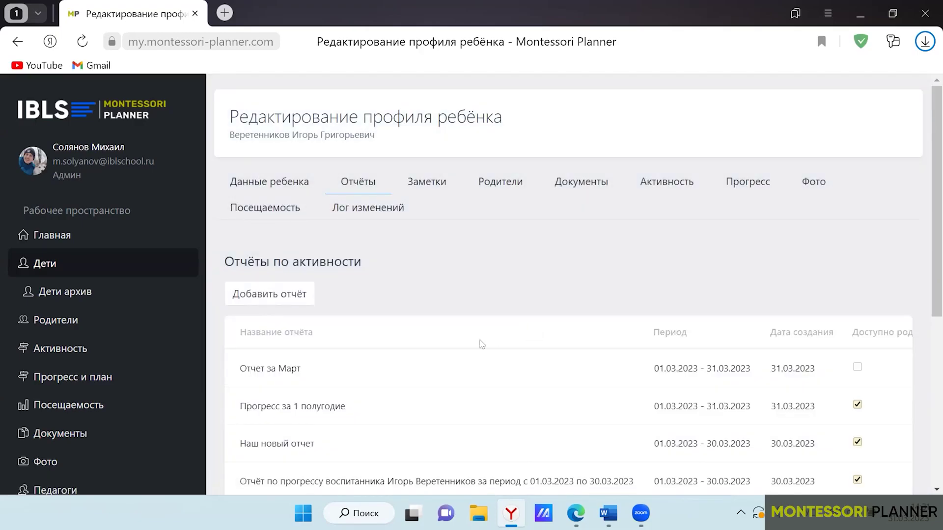
Make the «Отчет за Март» report available to the parent.
scroll(667, 393, "down", 1)
scroll(665, 391, "down", 2)
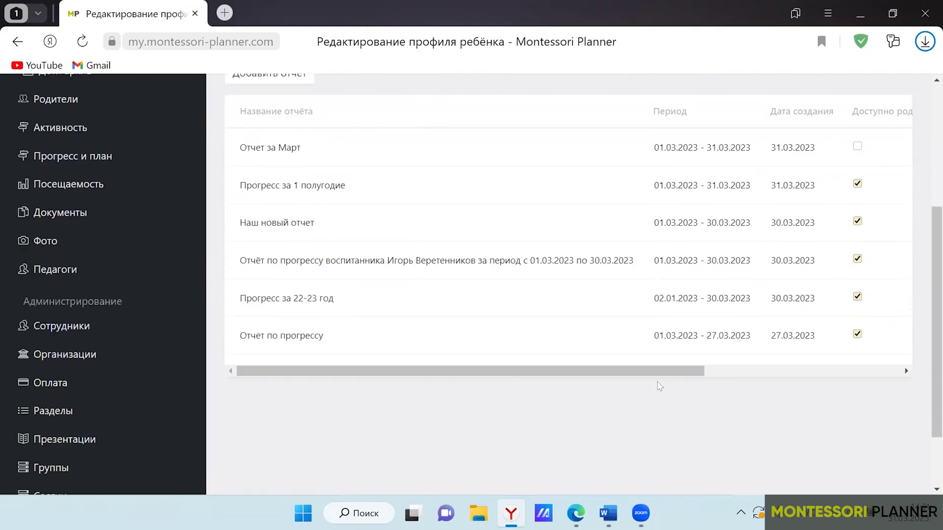
left_click_drag(673, 371, 868, 370)
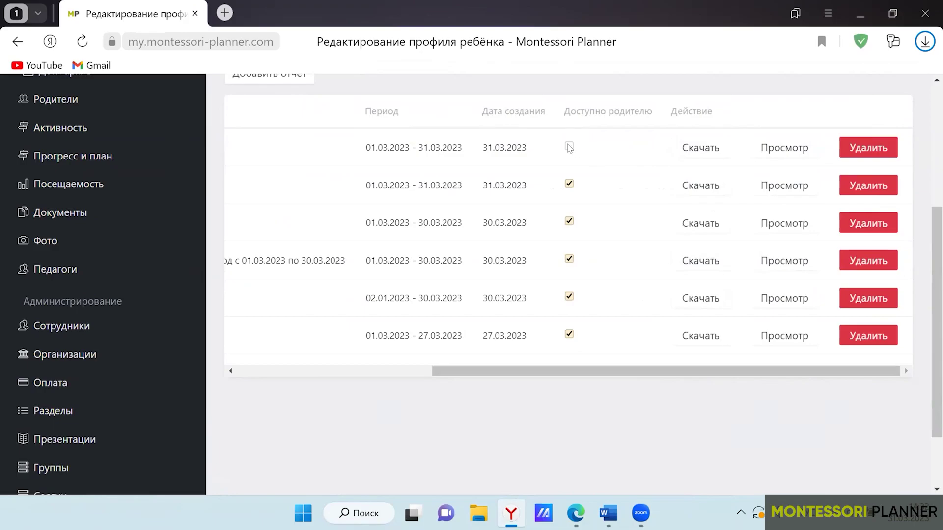
left_click(568, 147)
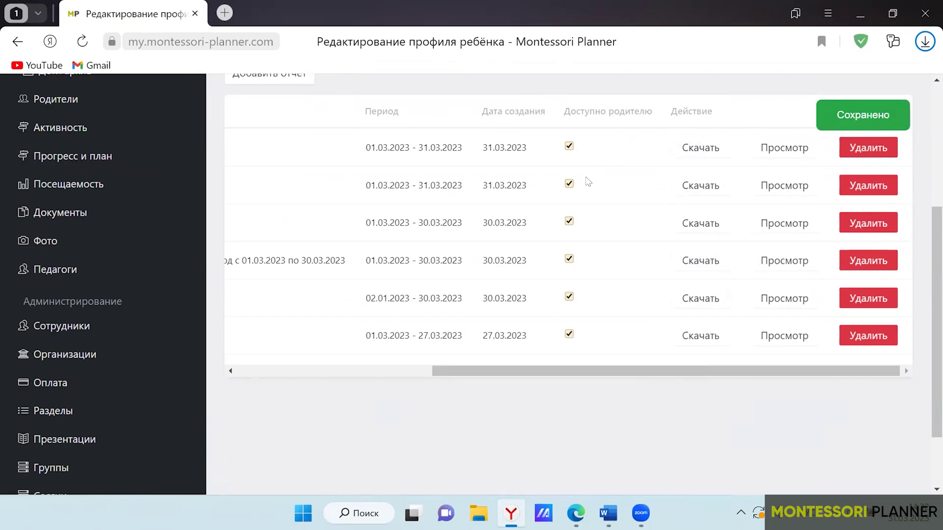
Switch to the parent account in Edge, reload «Отчёты», then download and open the «Отчет за Март» report.
mouse_move(576, 513)
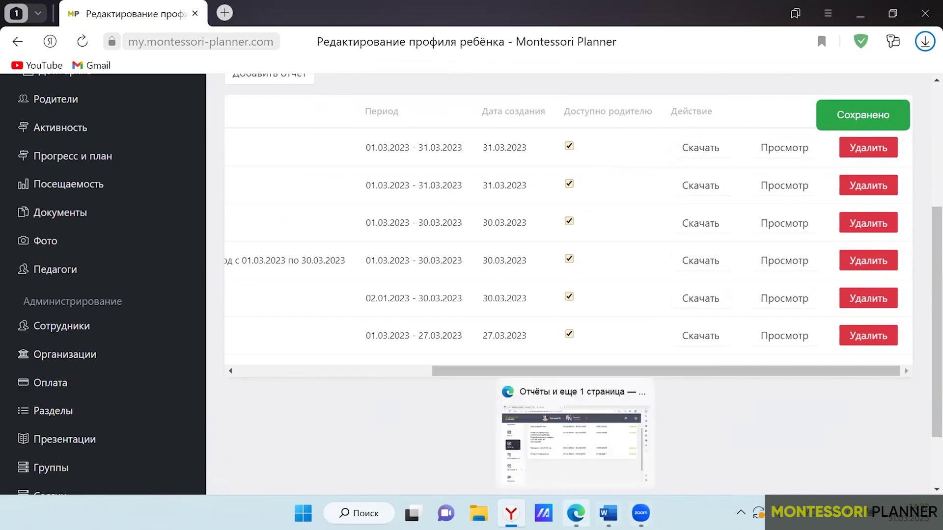
left_click(574, 445)
left_click(63, 320)
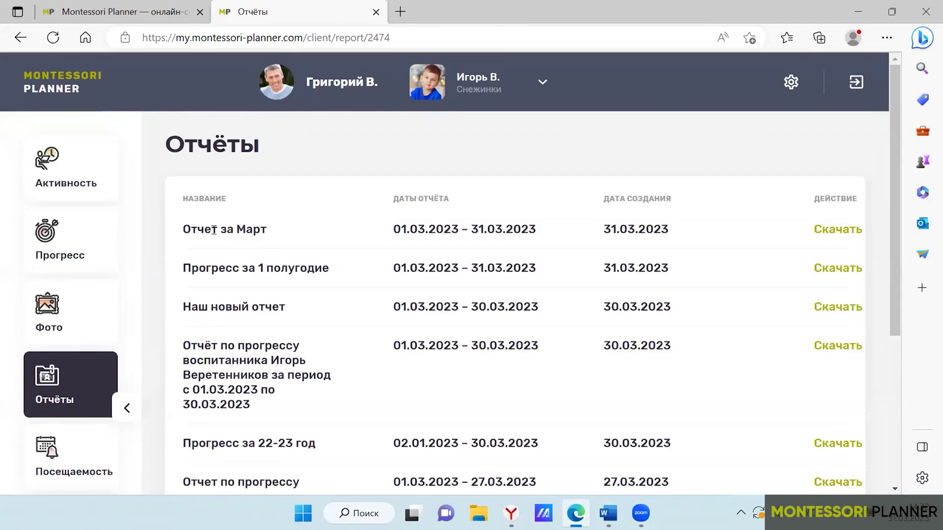
left_click_drag(211, 229, 274, 237)
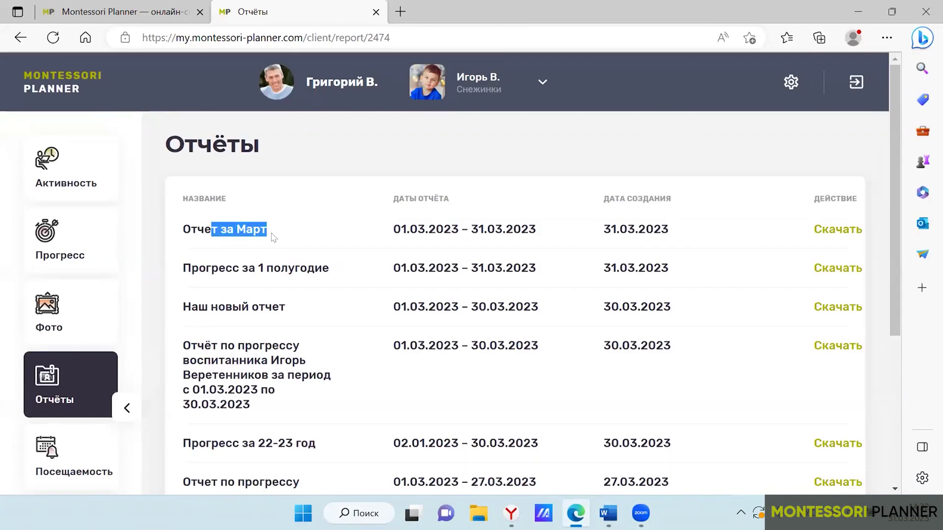
left_click(831, 233)
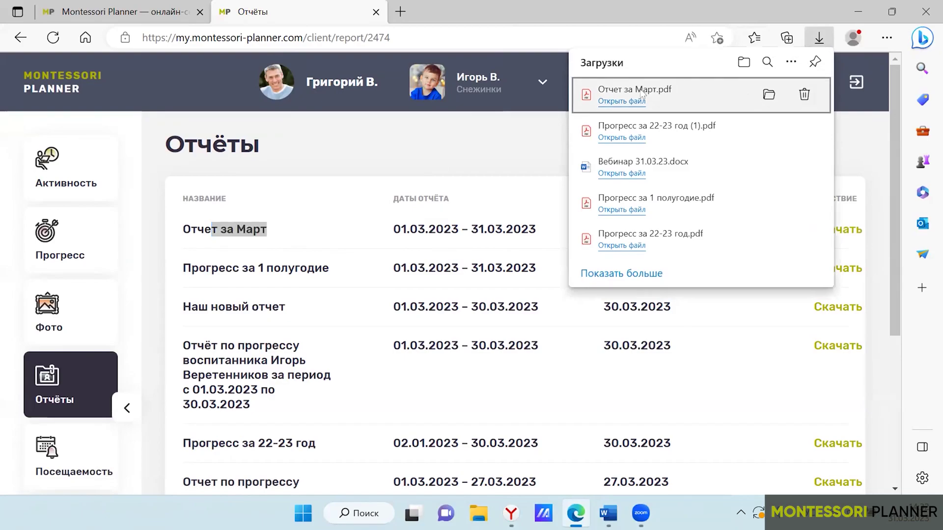
left_click(640, 92)
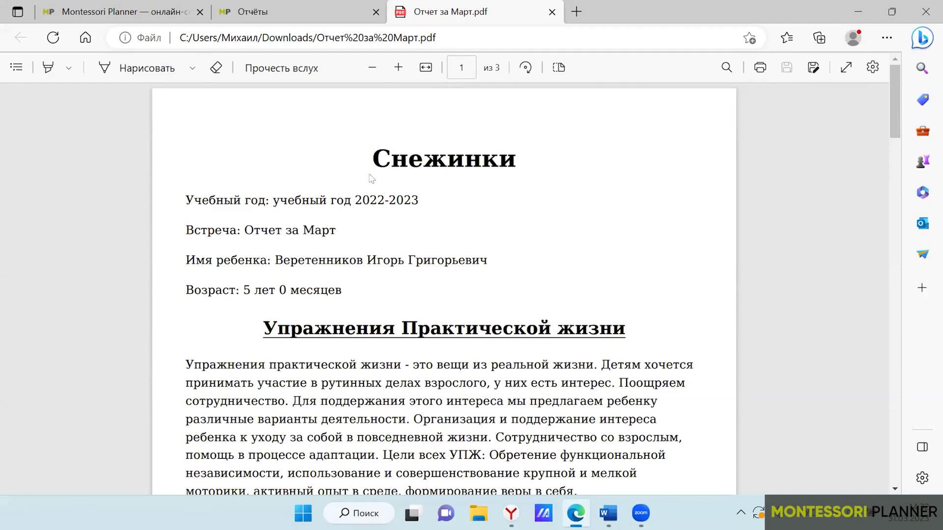
Highlight the report's header details one by one: school year, meeting title, child's name, and age.
left_click_drag(252, 200, 301, 201)
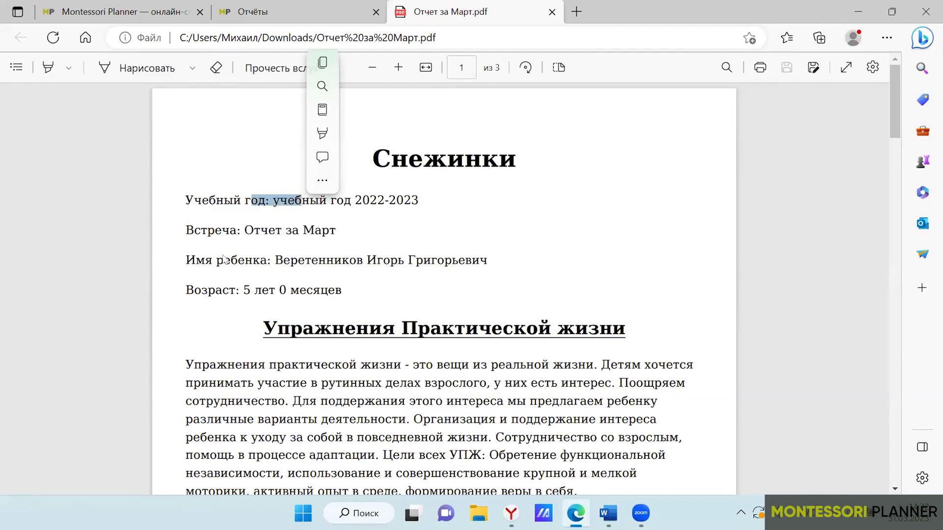
left_click_drag(255, 231, 314, 231)
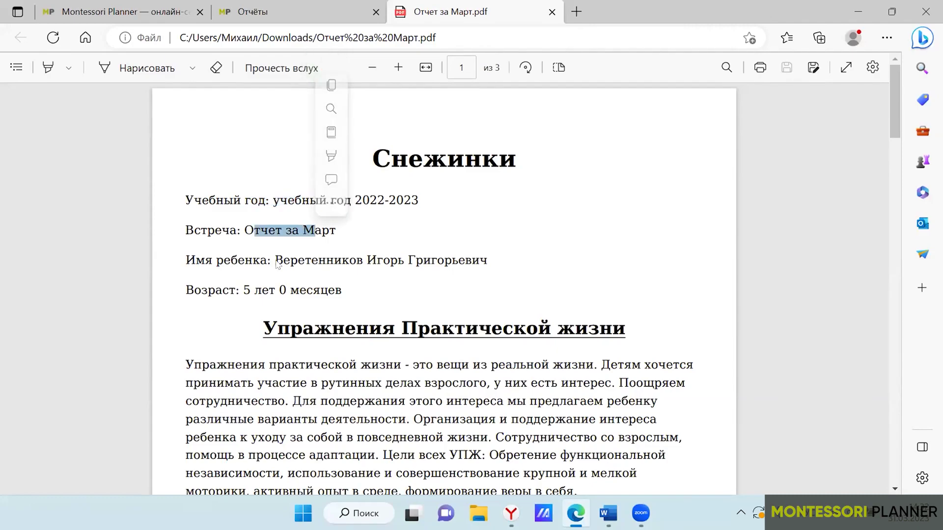
left_click_drag(275, 261, 364, 260)
left_click_drag(244, 290, 307, 291)
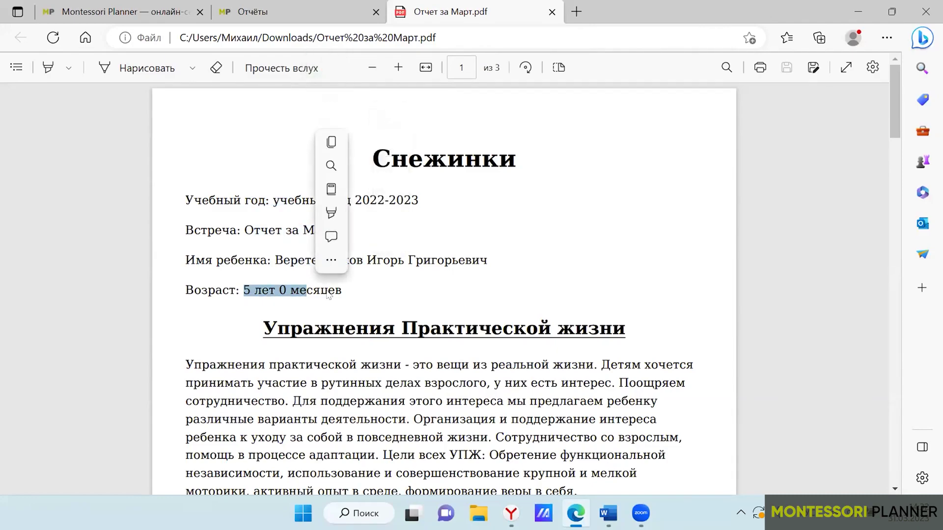
left_click_drag(415, 261, 407, 261)
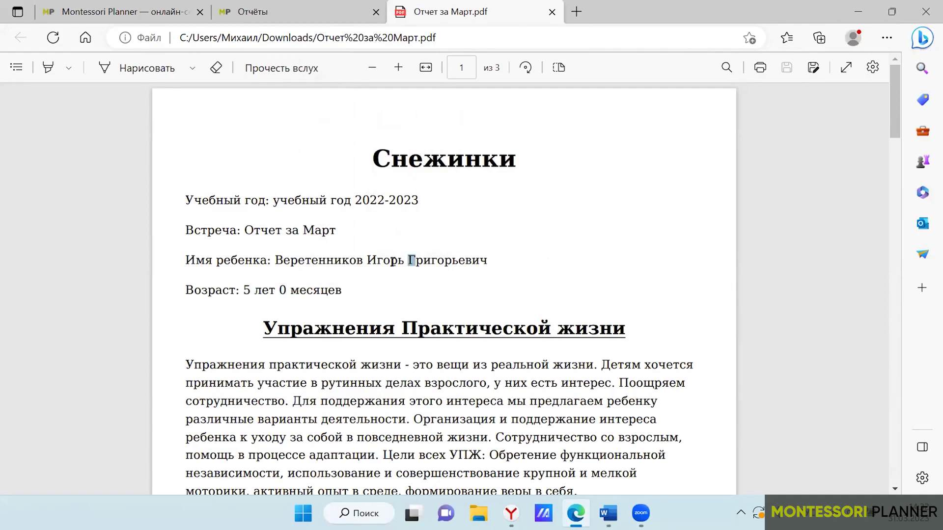
Read through the report's section descriptions and the presentation tables with their mastery levels, down to the last page.
scroll(394, 258, "down", 1)
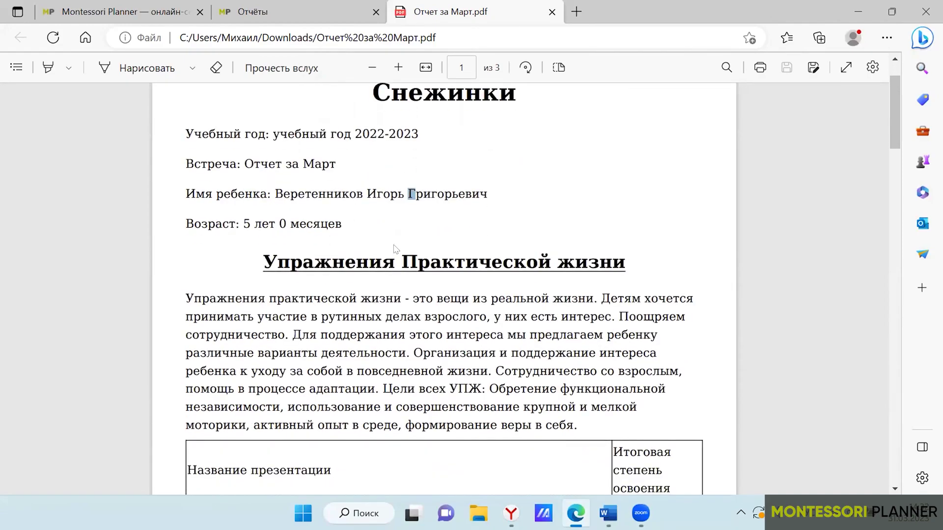
scroll(380, 257, "down", 1)
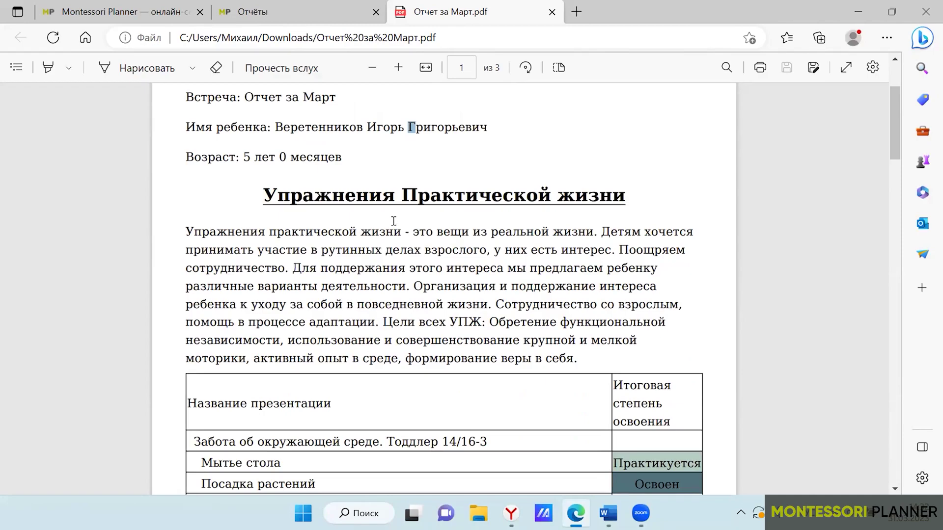
scroll(427, 328, "down", 2)
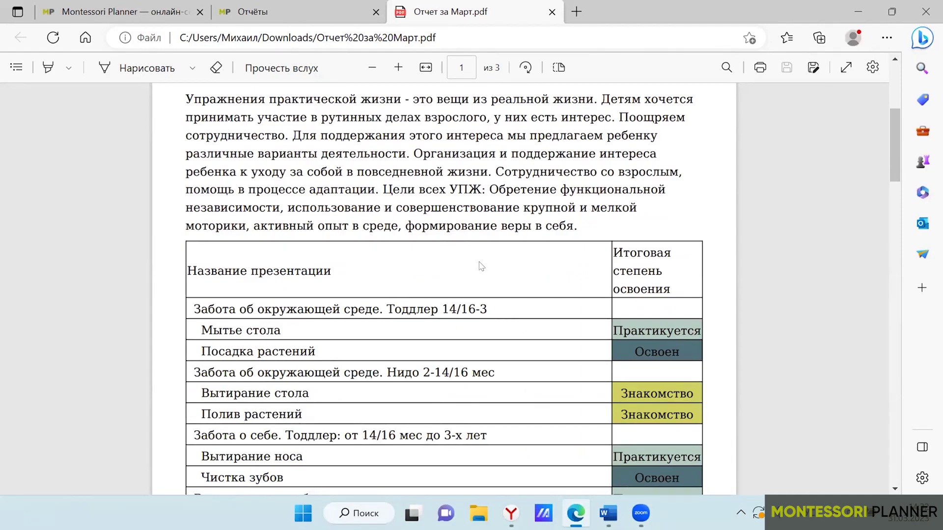
scroll(472, 231, "down", 3)
scroll(472, 226, "up", 1)
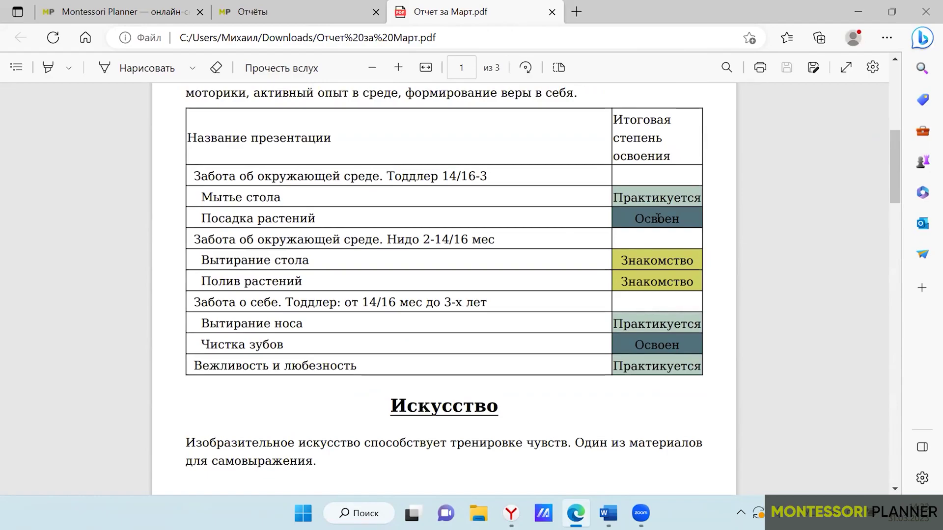
scroll(658, 218, "down", 12)
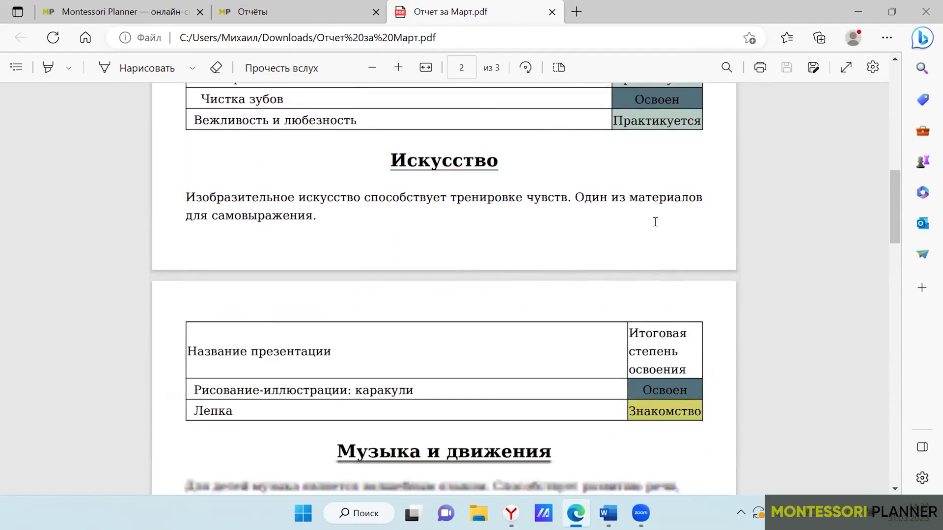
scroll(656, 227, "down", 9)
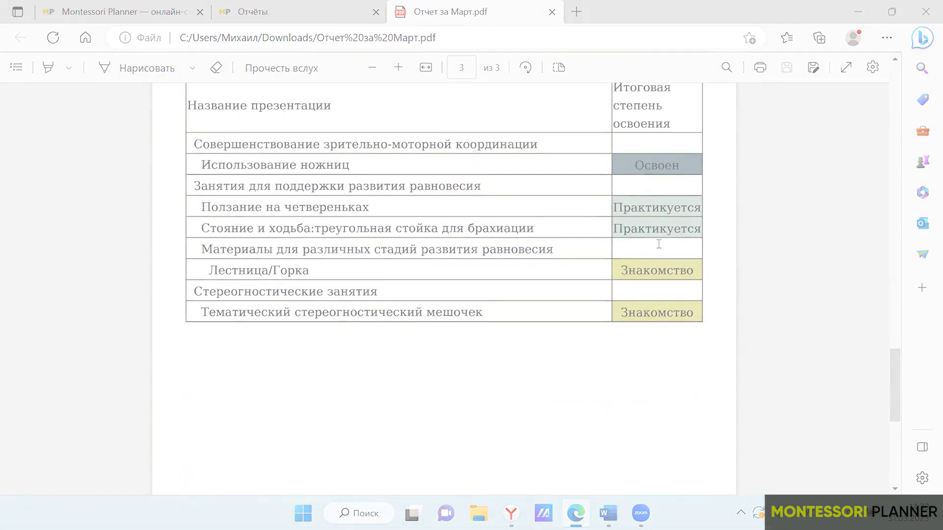